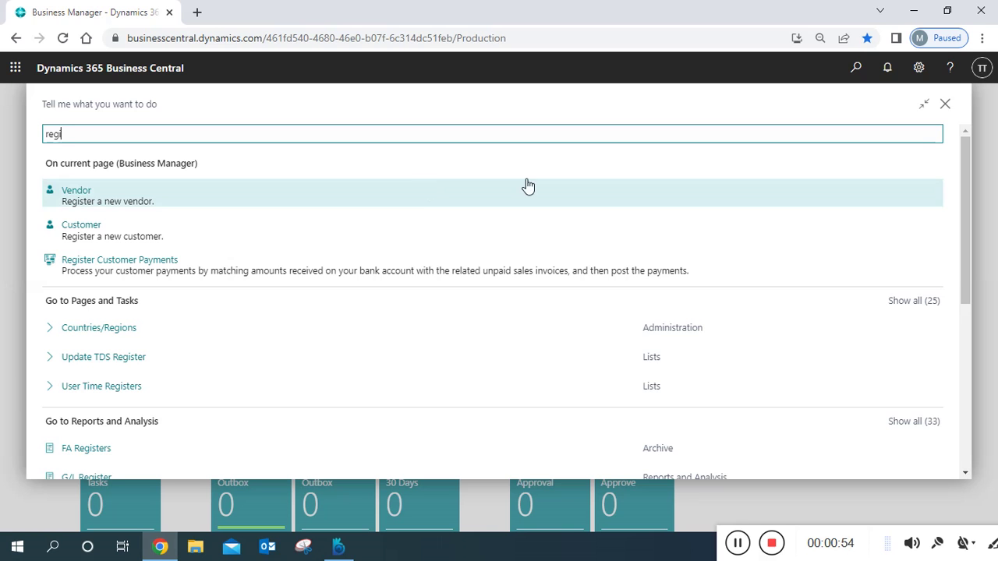
- Expand the 'regi' results to all 33 reports and scroll through the full list
{"action": "left_click_drag", "start_coordinate": [968, 172], "coordinate": [984, 250]}
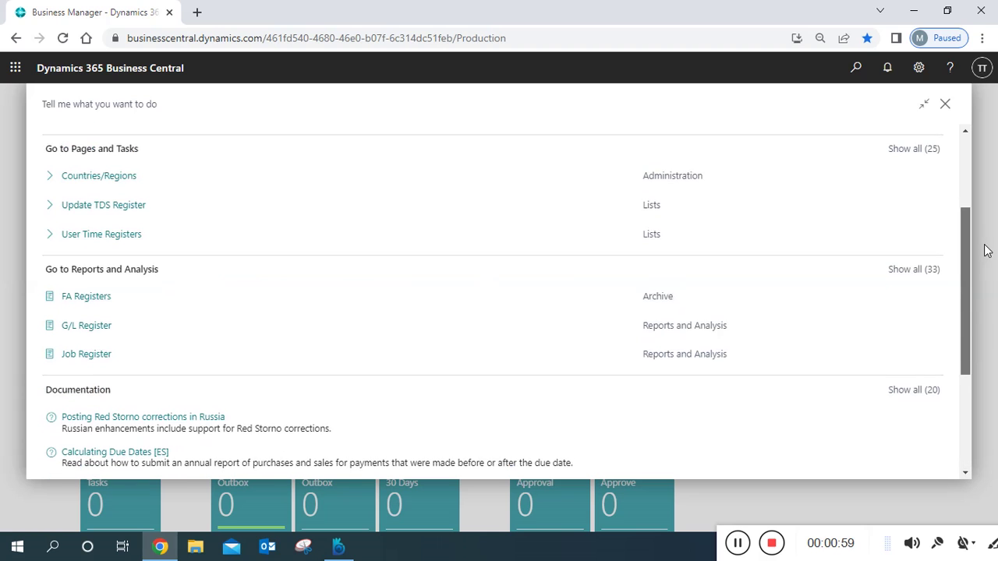
{"action": "left_click", "coordinate": [917, 267]}
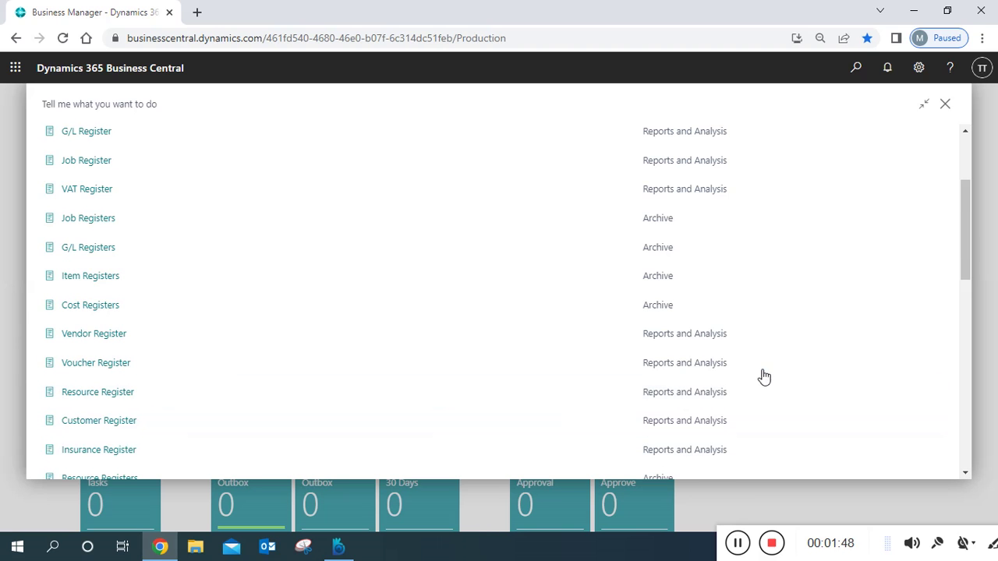
{"action": "left_click_drag", "start_coordinate": [965, 268], "coordinate": [967, 329]}
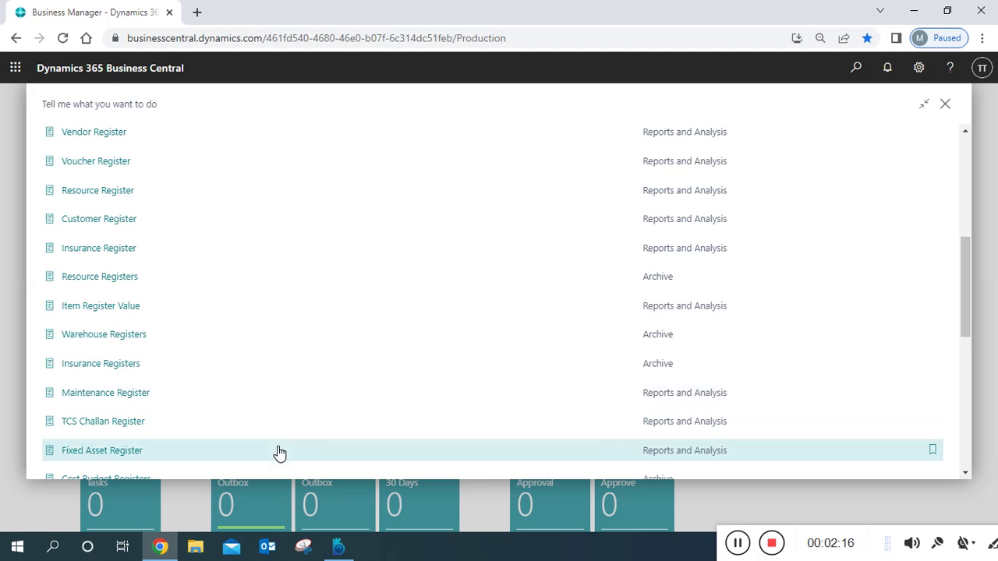
{"action": "scroll", "coordinate": [279, 453], "scroll_direction": "up", "scroll_amount": 10}
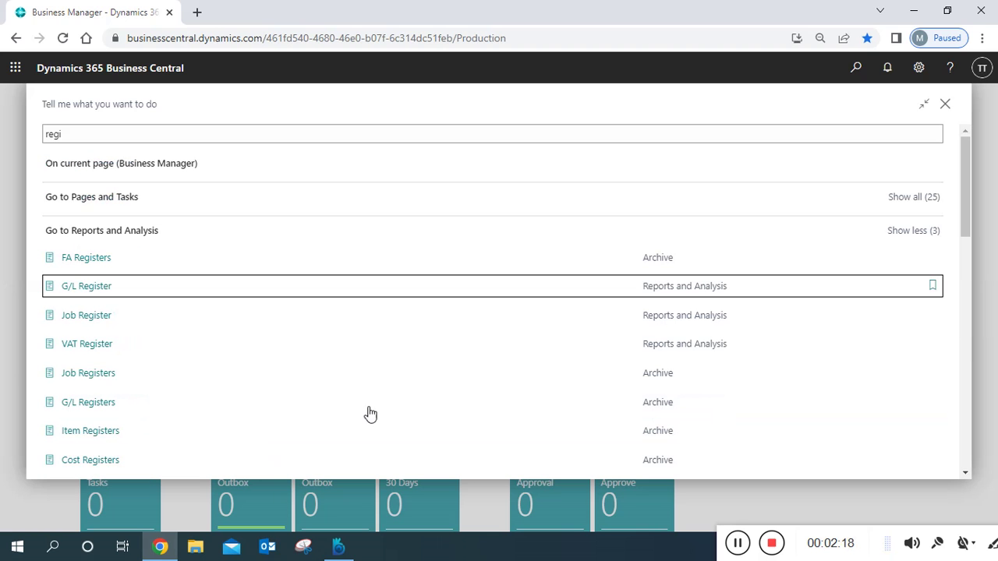
{"action": "left_click_drag", "start_coordinate": [966, 226], "coordinate": [965, 383]}
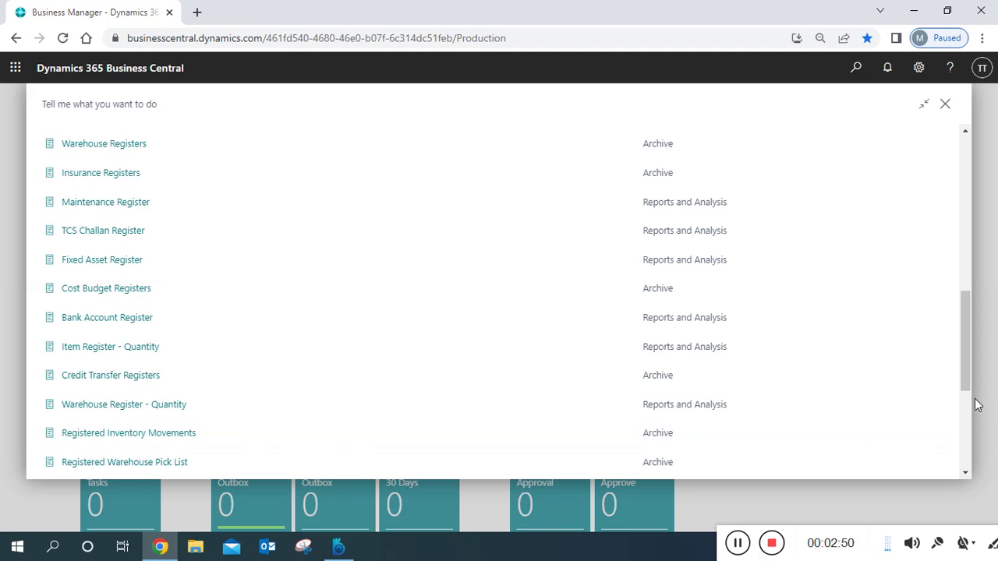
{"action": "left_click_drag", "start_coordinate": [971, 384], "coordinate": [971, 424]}
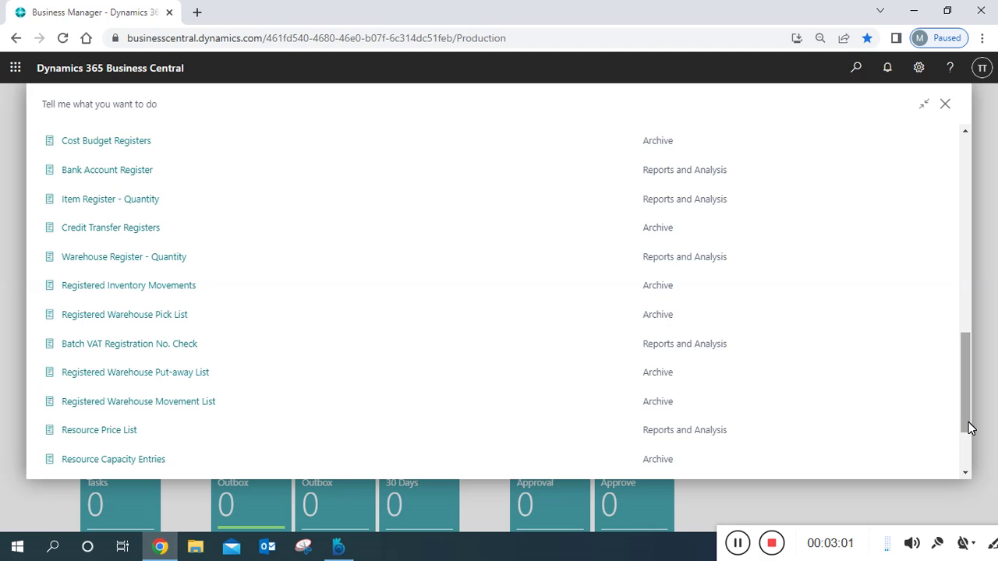
{"action": "left_click_drag", "start_coordinate": [971, 429], "coordinate": [971, 451]}
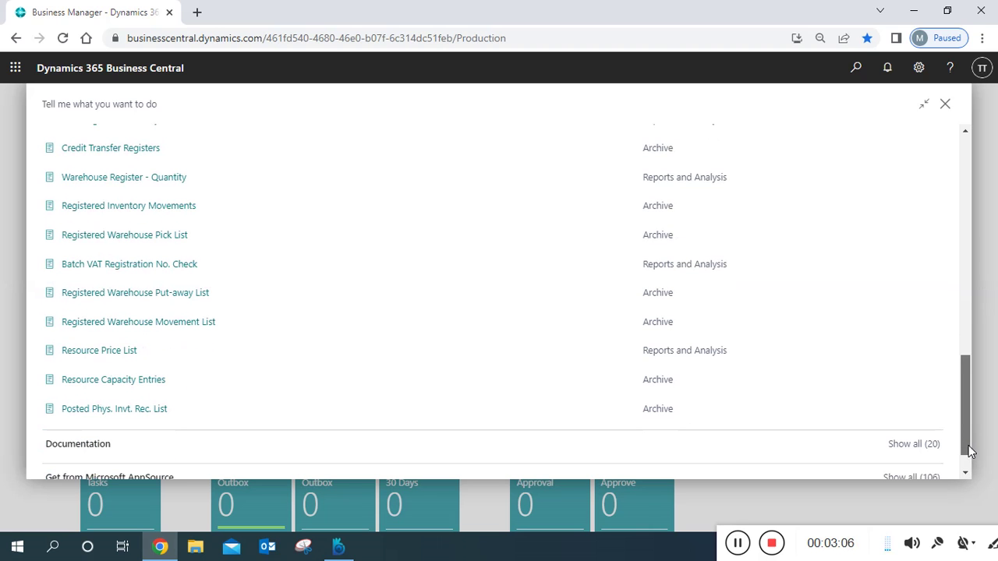
{"action": "left_click_drag", "start_coordinate": [971, 450], "coordinate": [971, 225]}
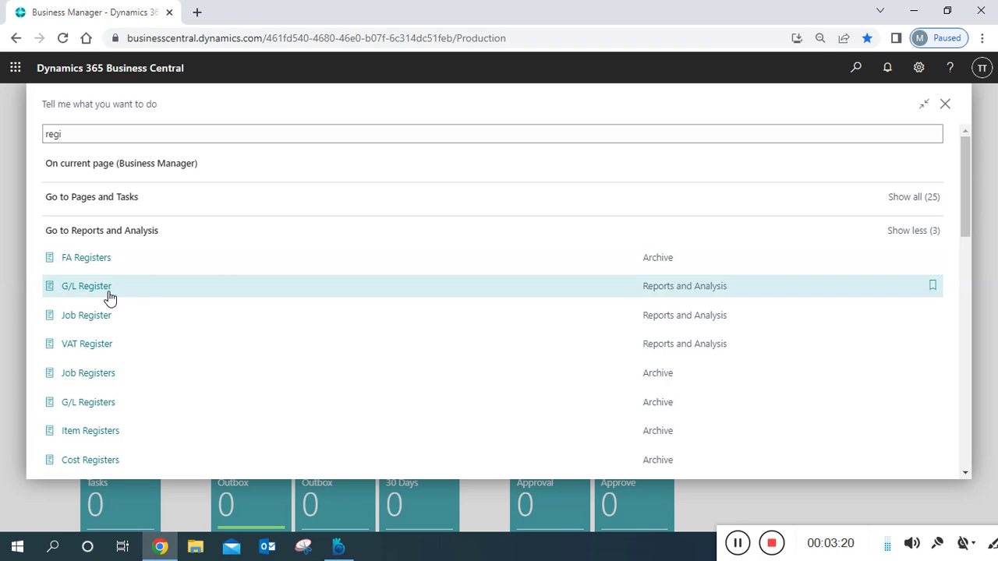
- Open the G/L Register report with Show details on and select the No. filter field
{"action": "left_click", "coordinate": [87, 287]}
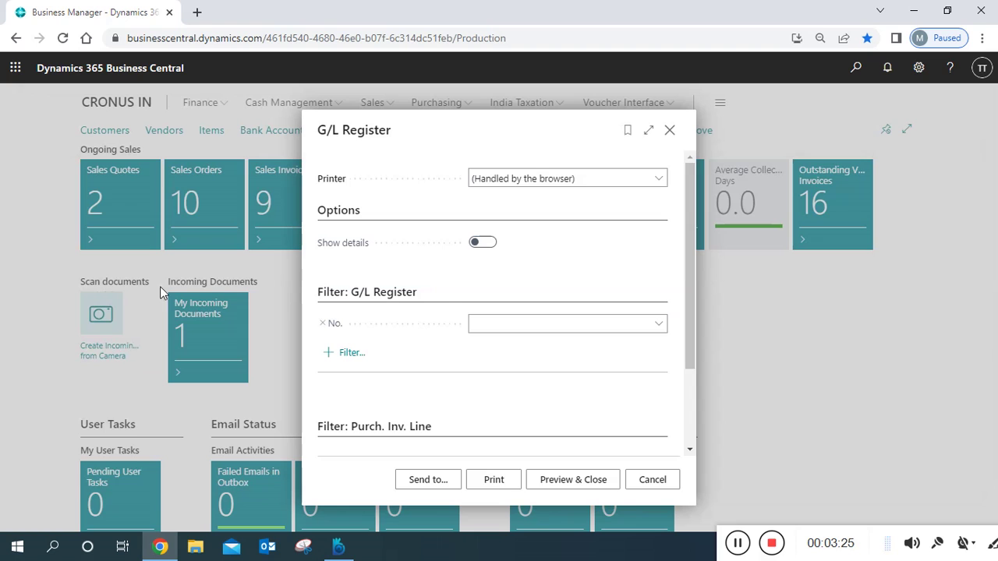
{"action": "left_click", "coordinate": [493, 244]}
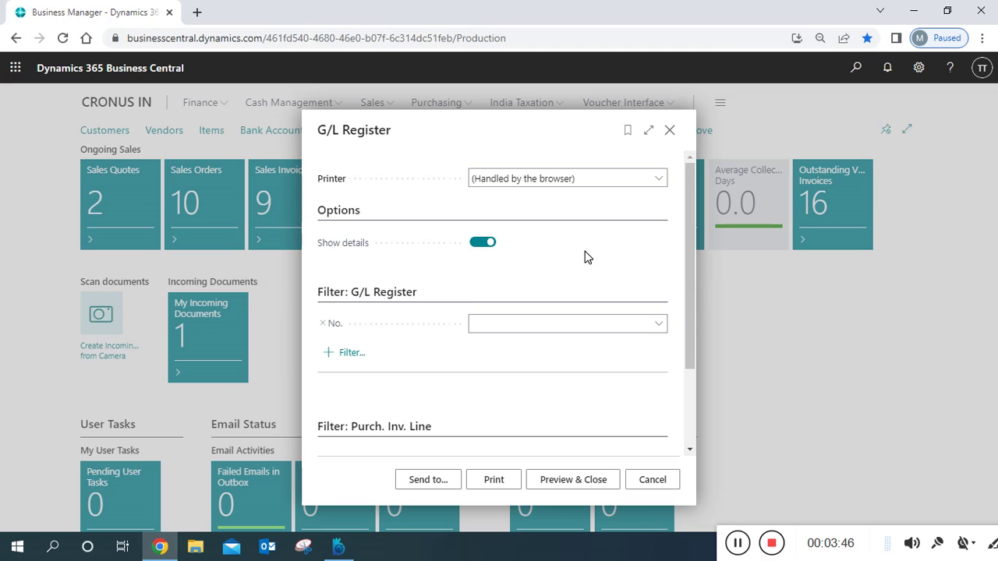
{"action": "left_click", "coordinate": [667, 328]}
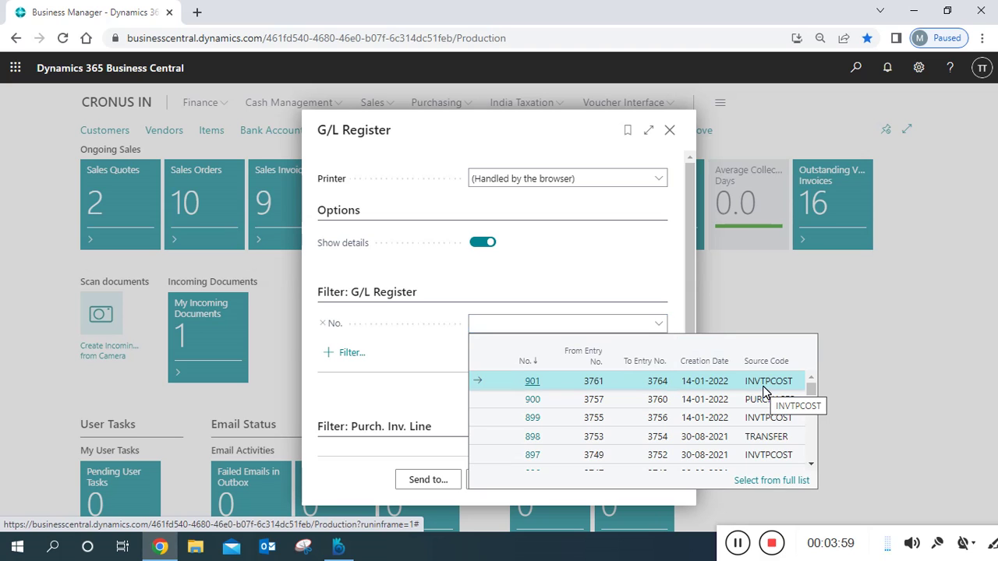
- Add a Source Code filter to the G/L Register request and browse the available source codes
{"action": "left_click", "coordinate": [355, 355]}
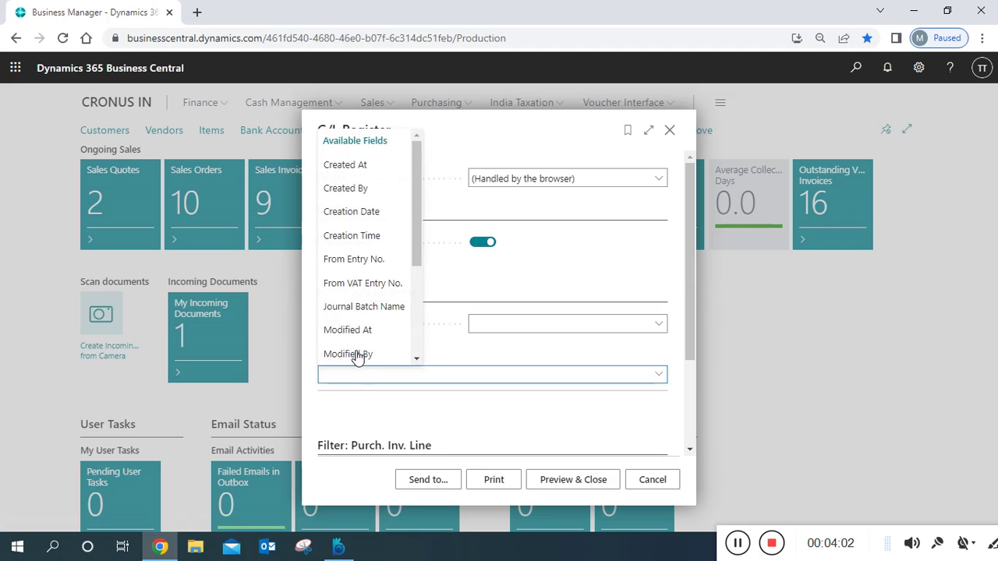
{"action": "left_click_drag", "start_coordinate": [414, 225], "coordinate": [412, 316]}
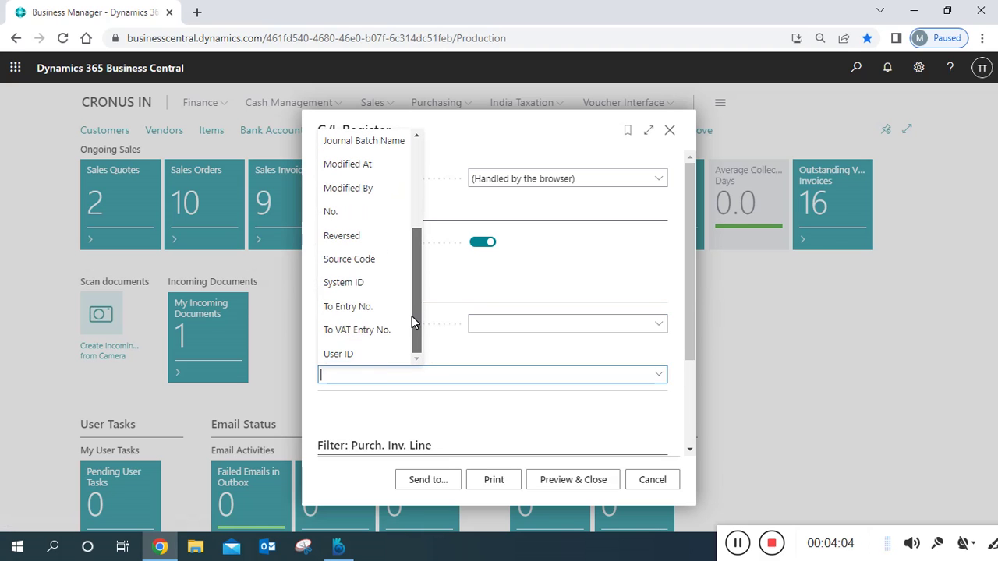
{"action": "left_click", "coordinate": [372, 260]}
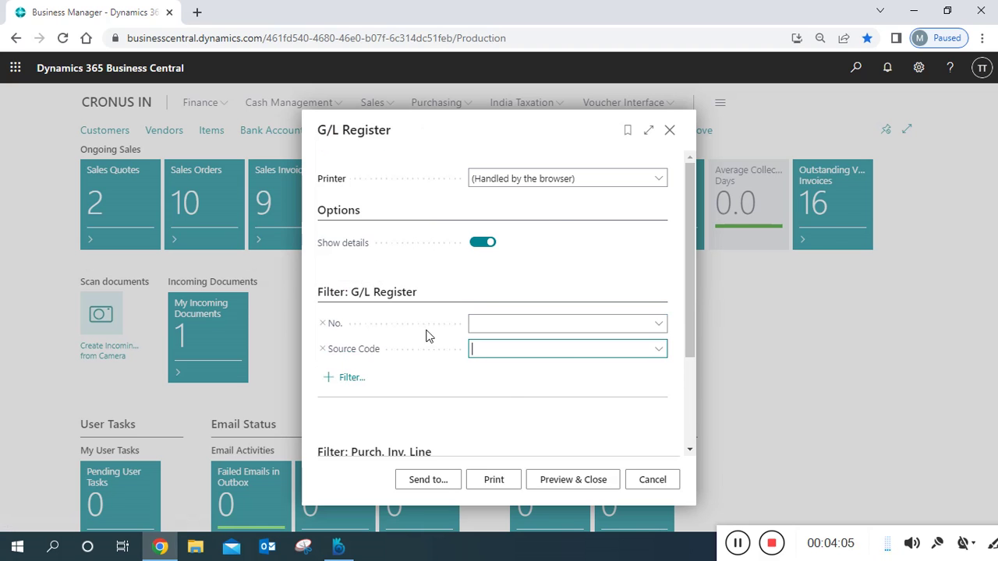
{"action": "left_click", "coordinate": [661, 355]}
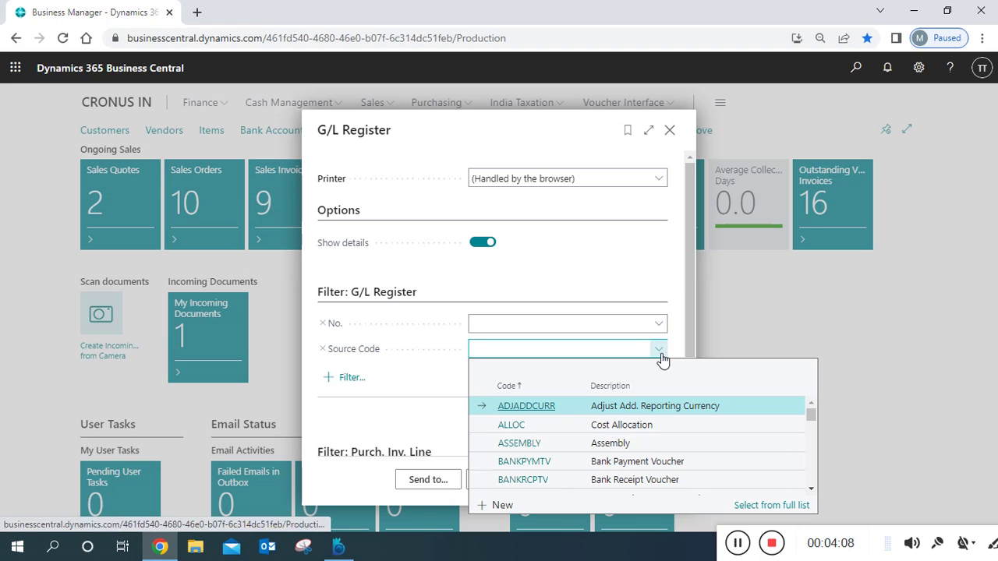
{"action": "left_click_drag", "start_coordinate": [814, 412], "coordinate": [814, 467]}
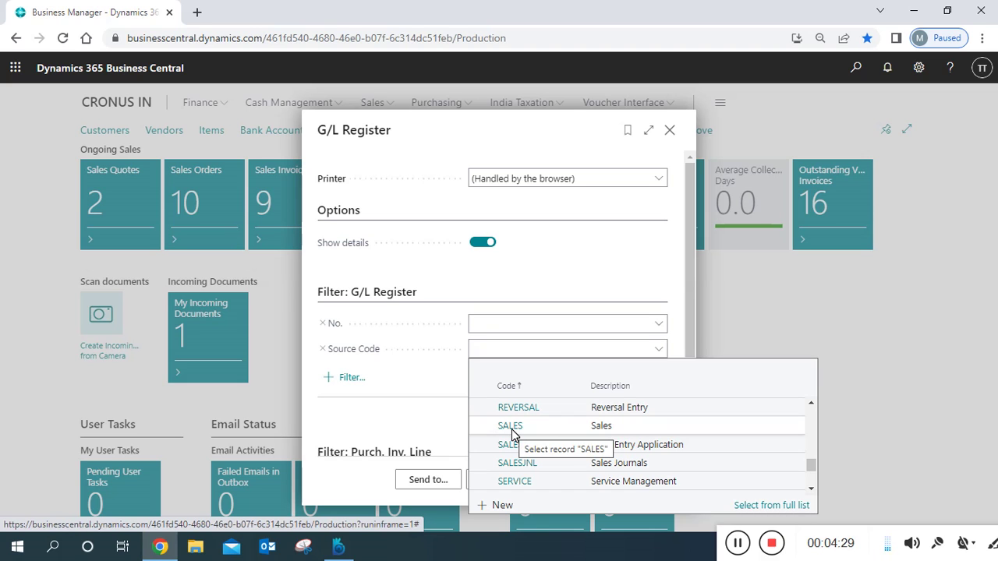
{"action": "mouse_move", "coordinate": [812, 466]}
{"action": "left_mouse_down"}
{"action": "mouse_move", "coordinate": [812, 482]}
{"action": "mouse_move", "coordinate": [811, 458]}
{"action": "left_mouse_up"}
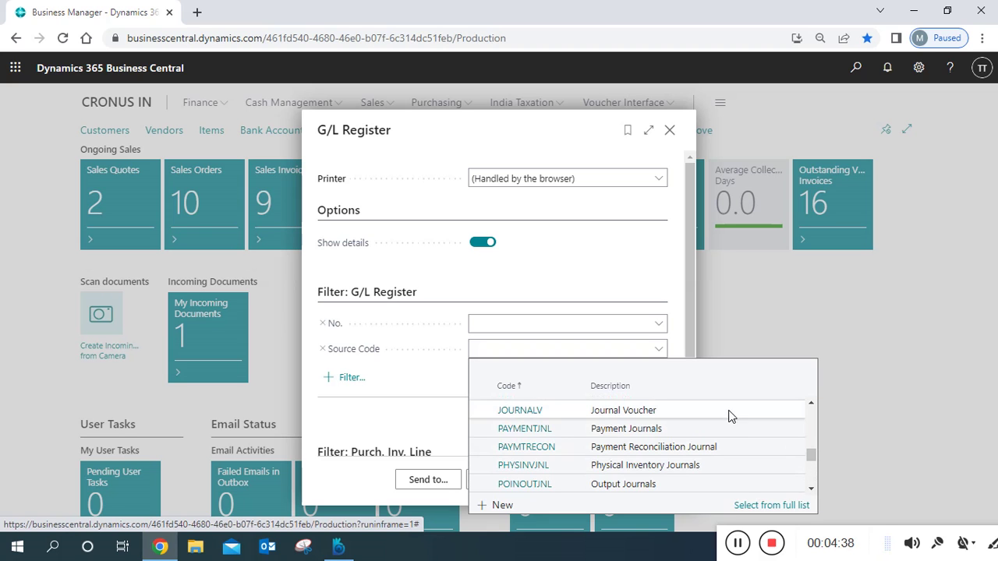
{"action": "left_click_drag", "start_coordinate": [811, 458], "coordinate": [811, 416]}
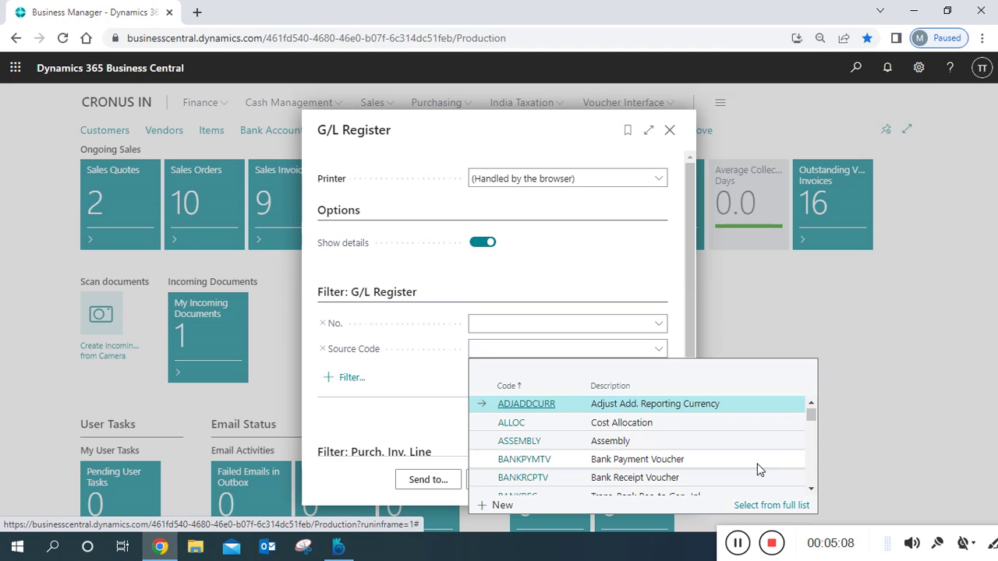
{"action": "left_click", "coordinate": [361, 378]}
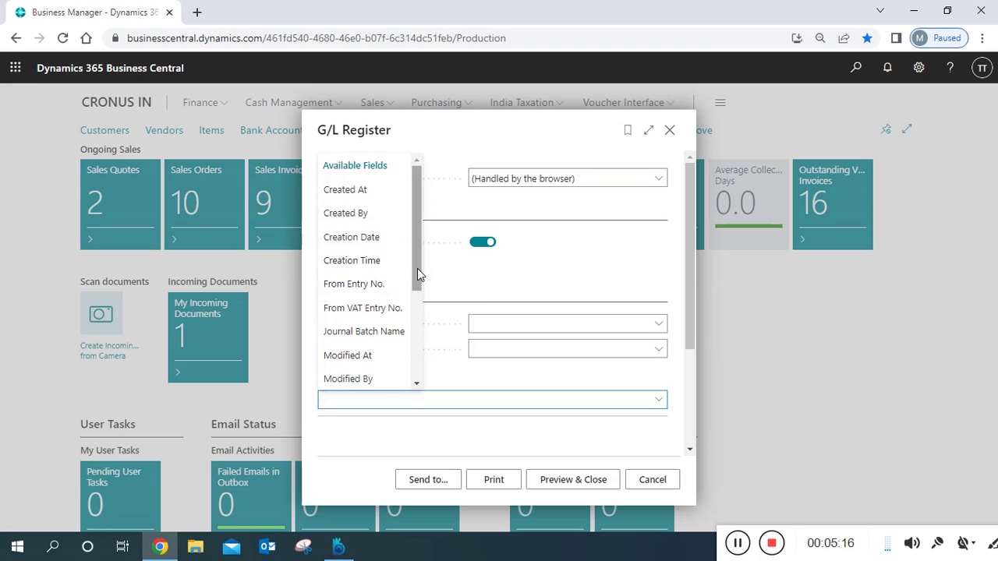
- Add a Creation Date filter line, then reopen and close the Source Code list
{"action": "left_click_drag", "start_coordinate": [417, 273], "coordinate": [418, 238]}
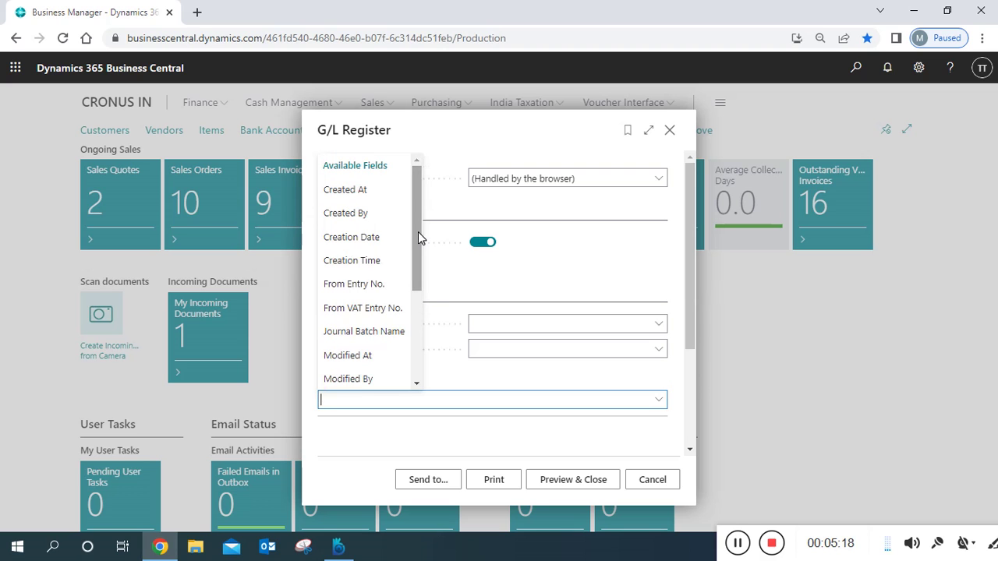
{"action": "left_click_drag", "start_coordinate": [412, 262], "coordinate": [418, 297]}
{"action": "left_click", "coordinate": [378, 242]}
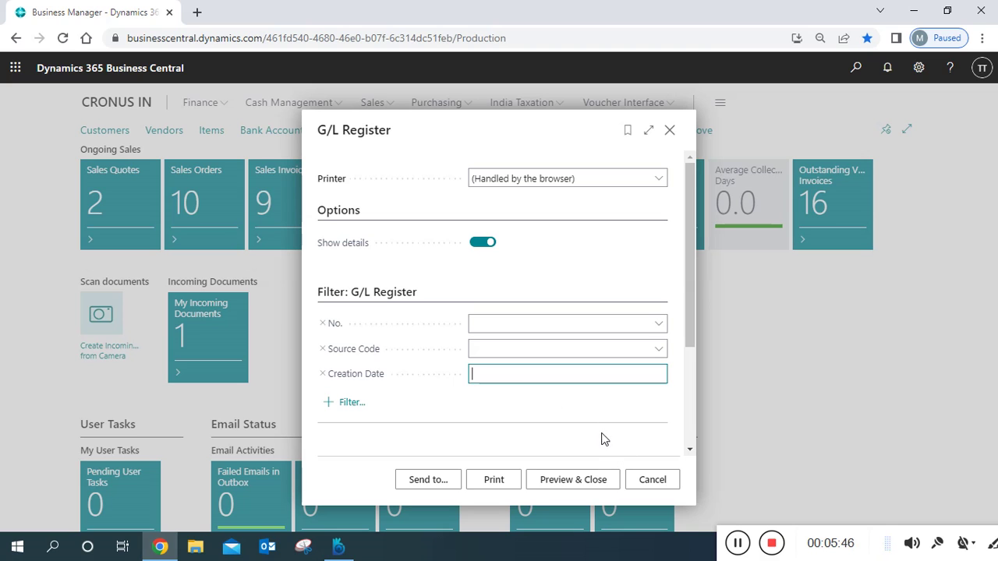
{"action": "left_click", "coordinate": [610, 358]}
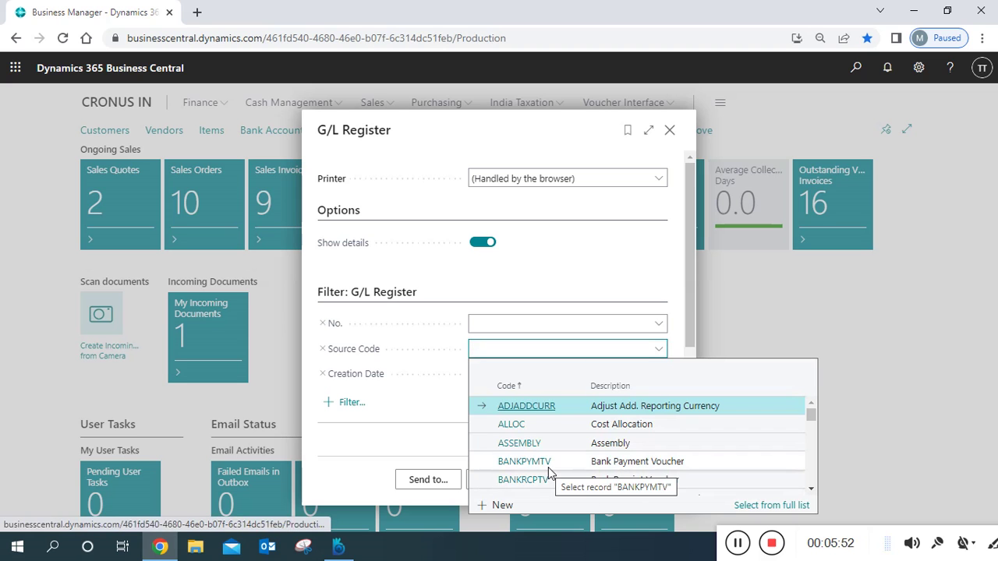
{"action": "left_click", "coordinate": [392, 439]}
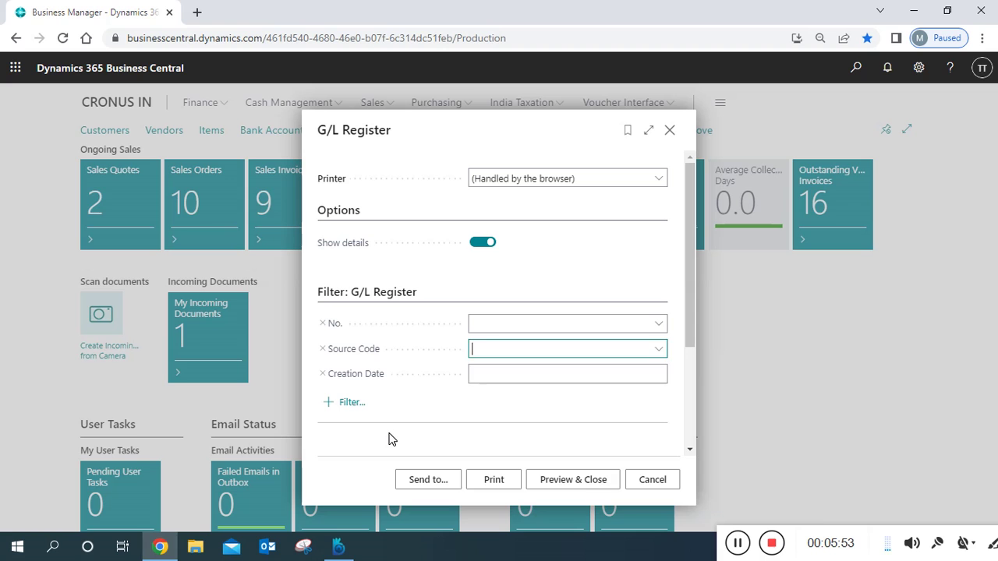
- Generate the G/L Register report preview with Preview & Close
{"action": "left_click", "coordinate": [584, 485]}
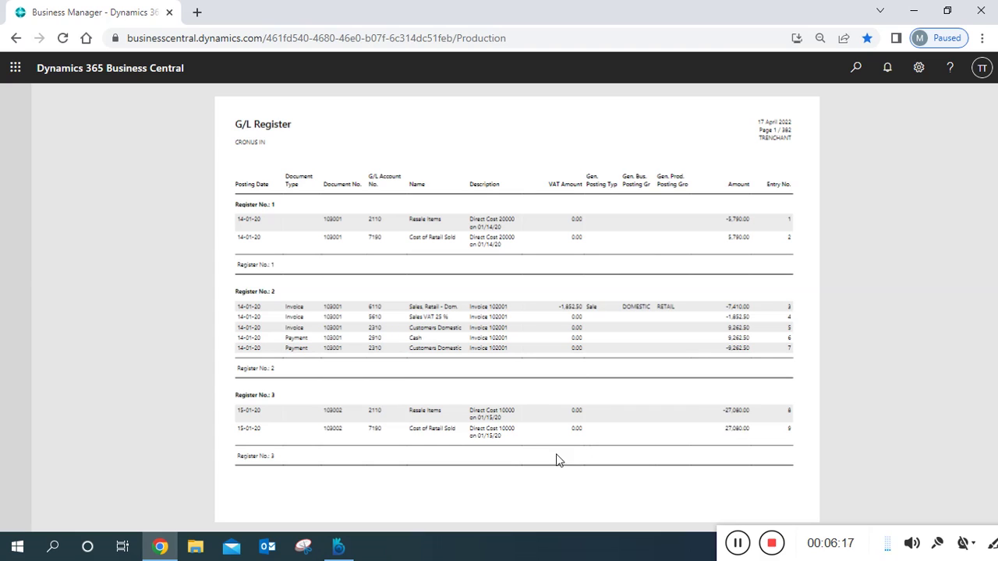
- Zoom the G/L Register preview in, then back out to full page width
{"action": "mouse_move", "coordinate": [564, 477]}
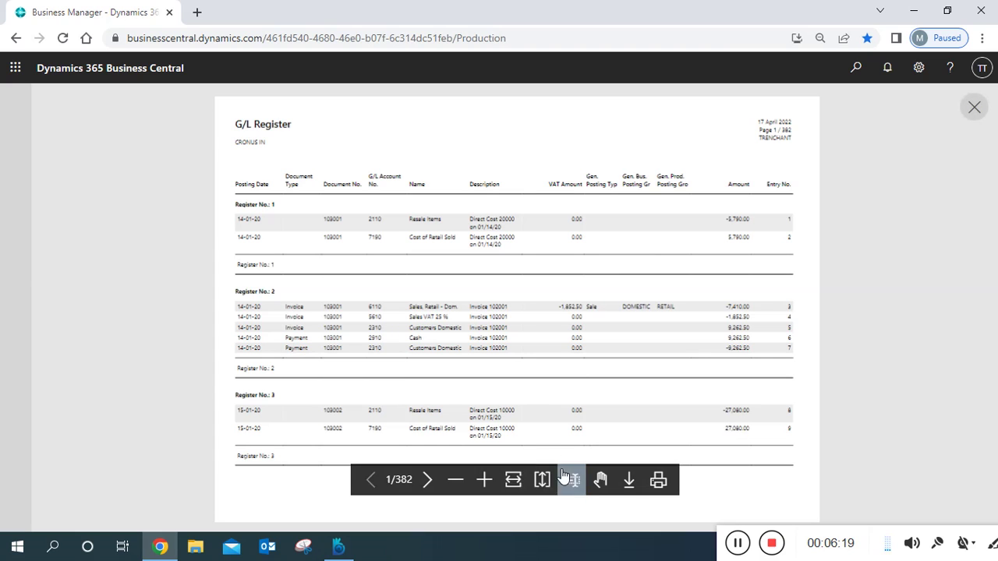
{"action": "left_click", "coordinate": [492, 483]}
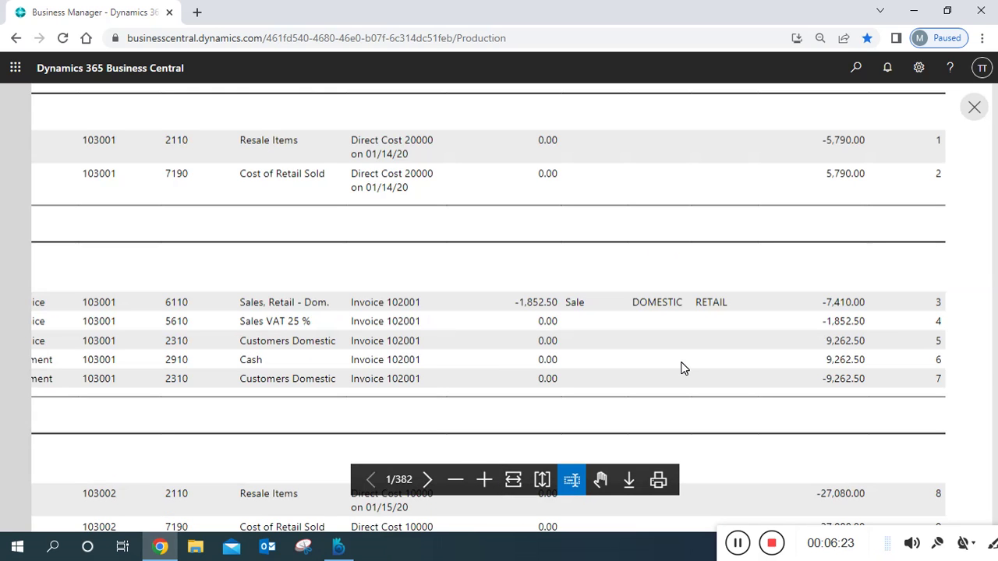
{"action": "scroll", "coordinate": [681, 368], "scroll_direction": "left", "scroll_amount": 1}
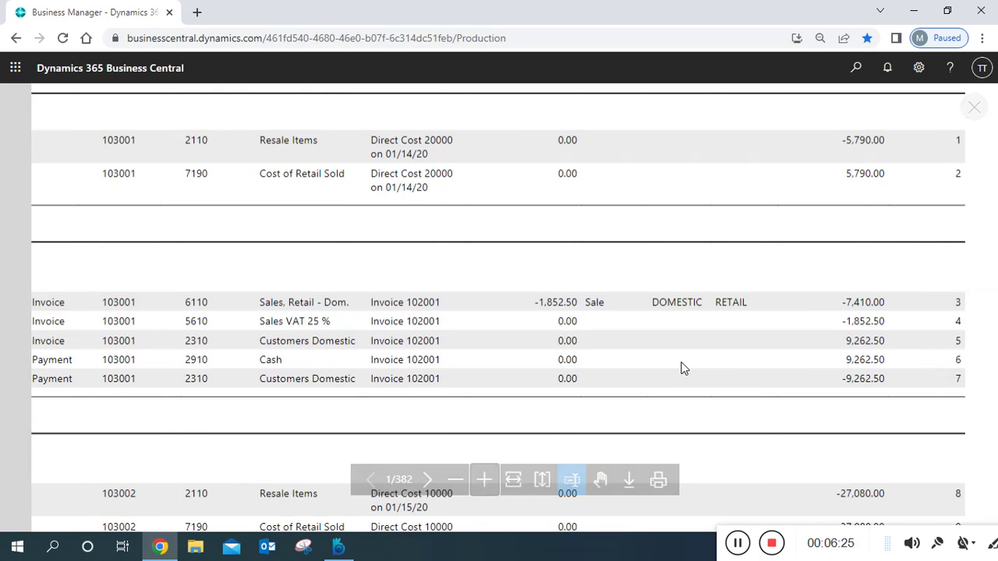
{"action": "left_click", "coordinate": [458, 481]}
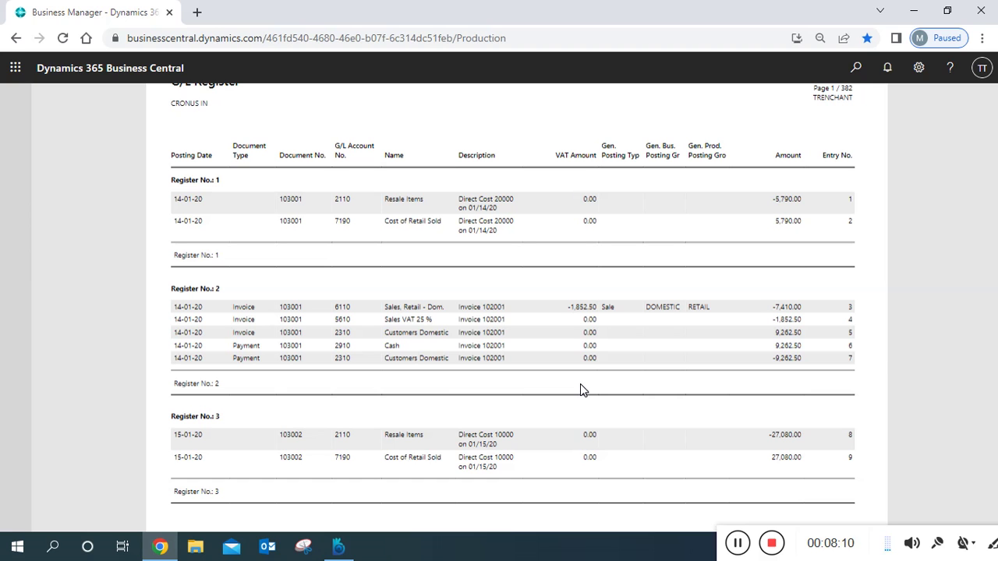
- Scroll through pages 1–3 of the preview, reaching Register Nos. 6 to 8
{"action": "scroll", "coordinate": [580, 384], "scroll_direction": "down", "scroll_amount": 3}
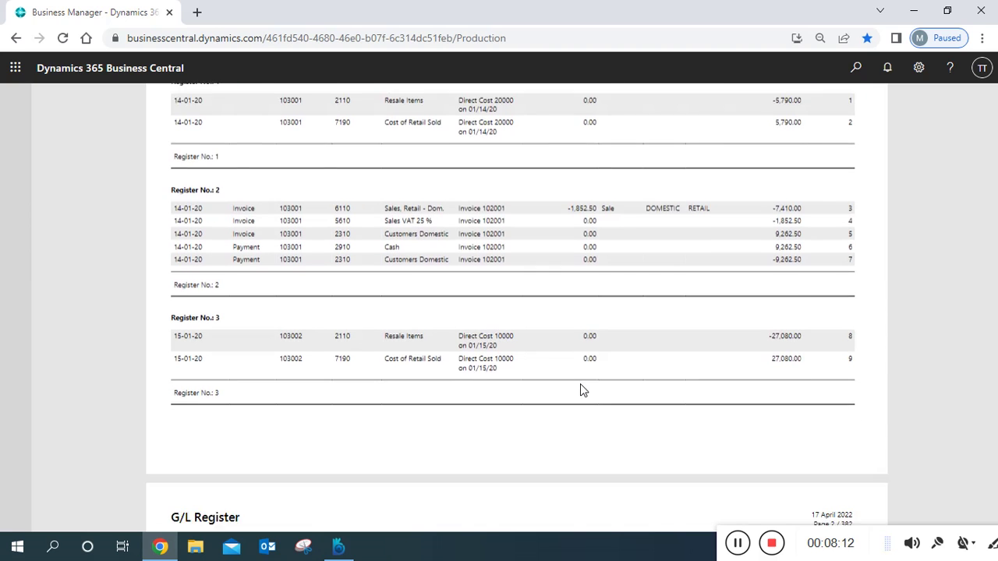
{"action": "scroll", "coordinate": [580, 383], "scroll_direction": "down", "scroll_amount": 3}
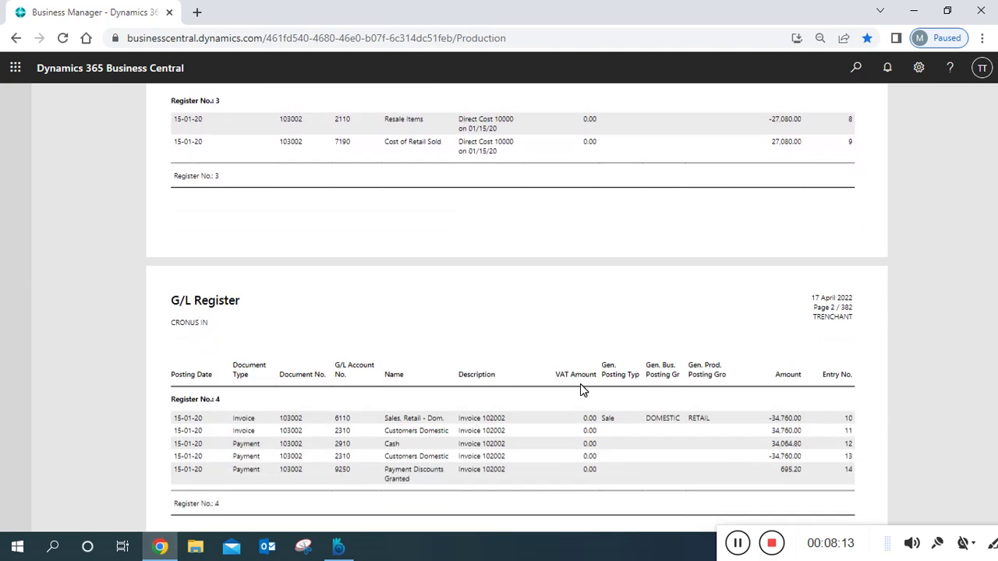
{"action": "scroll", "coordinate": [580, 384], "scroll_direction": "down", "scroll_amount": 3}
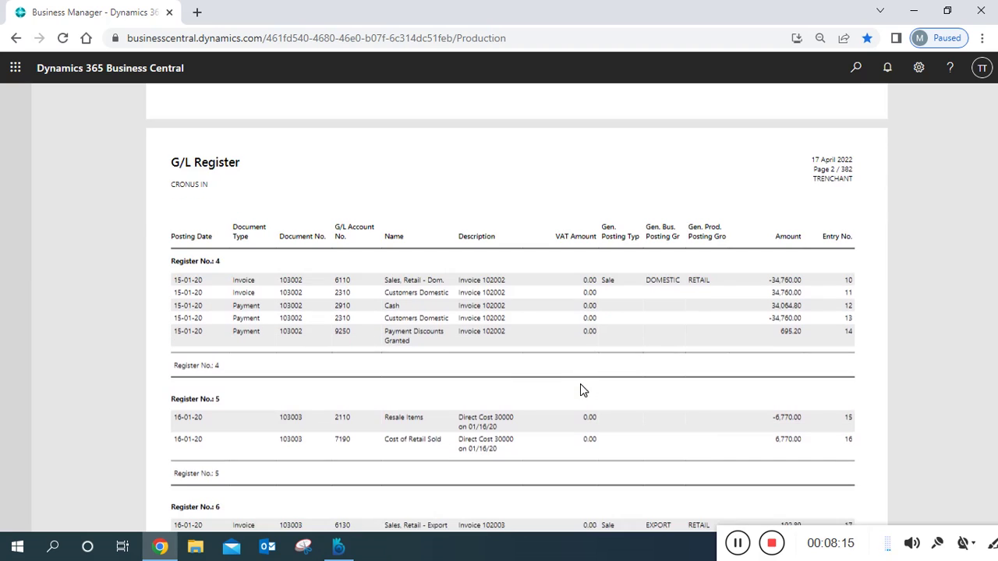
{"action": "scroll", "coordinate": [581, 389], "scroll_direction": "down", "scroll_amount": 3}
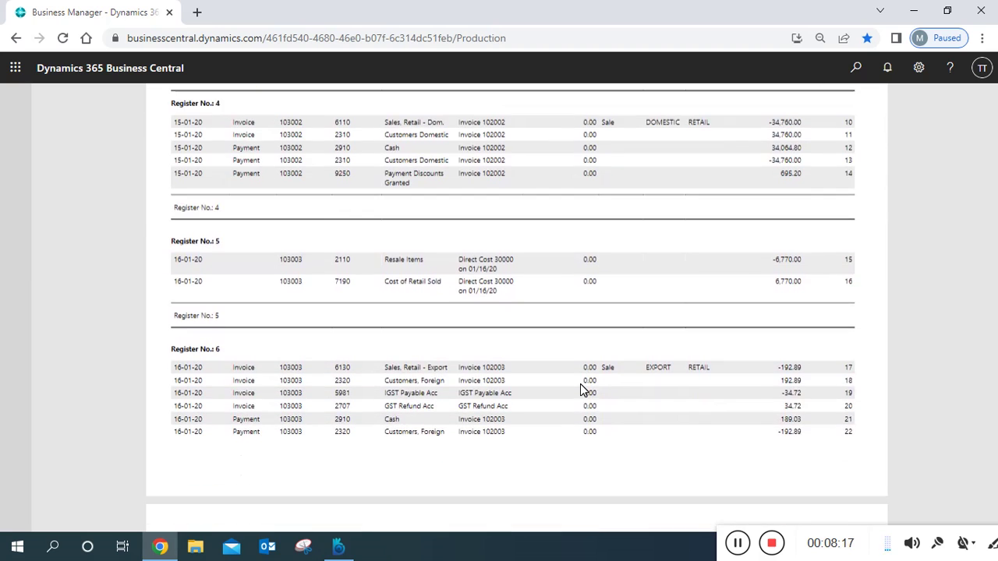
{"action": "scroll", "coordinate": [580, 384], "scroll_direction": "down", "scroll_amount": 3}
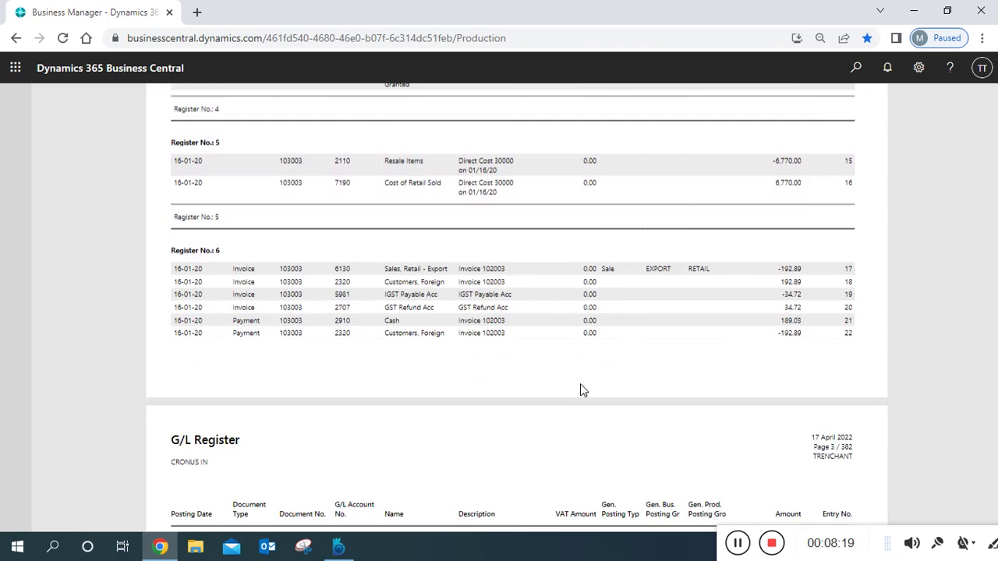
{"action": "scroll", "coordinate": [580, 383], "scroll_direction": "down", "scroll_amount": 5}
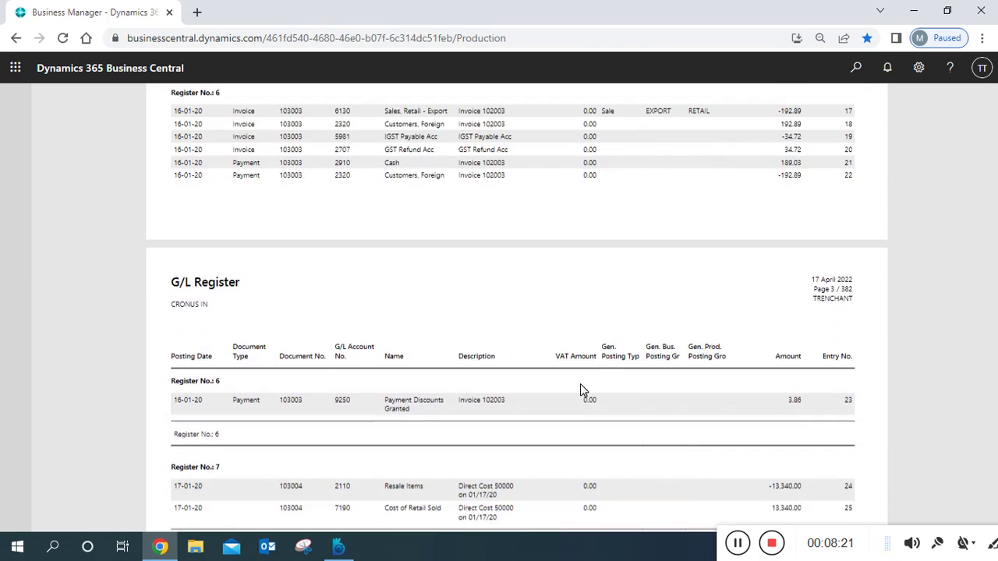
{"action": "scroll", "coordinate": [583, 390], "scroll_direction": "down", "scroll_amount": 2}
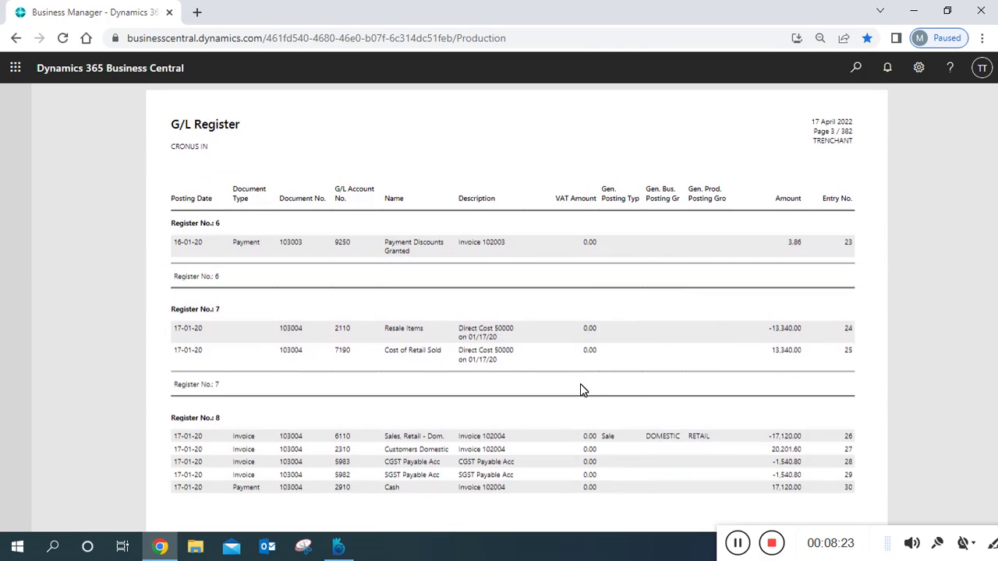
{"action": "scroll", "coordinate": [580, 386], "scroll_direction": "down", "scroll_amount": 2}
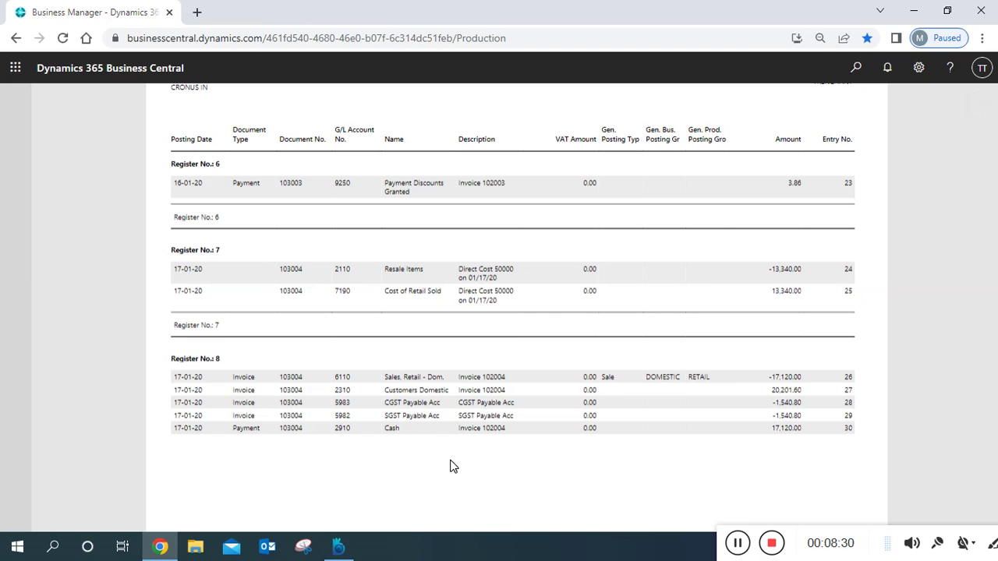
{"action": "mouse_move", "coordinate": [450, 464]}
{"action": "mouse_move", "coordinate": [697, 492]}
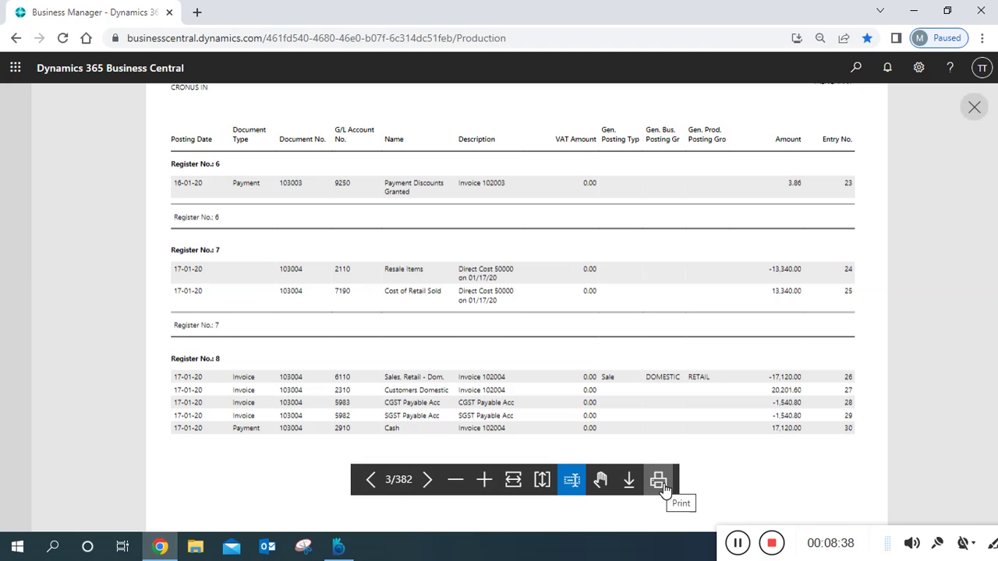
- Close the G/L Register preview and search Tell Me for 'day book'
{"action": "left_click", "coordinate": [974, 107]}
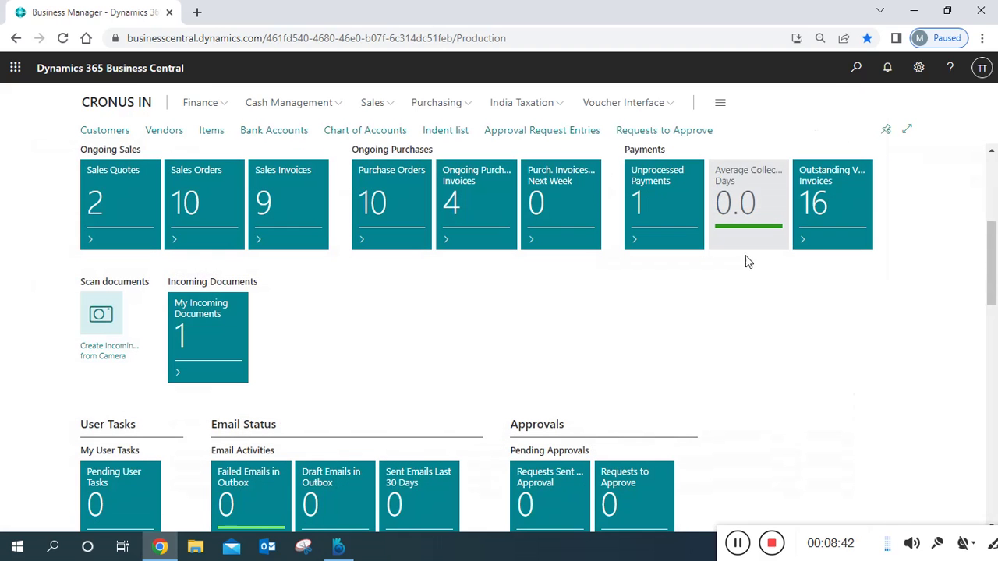
{"action": "key", "text": "alt+q"}
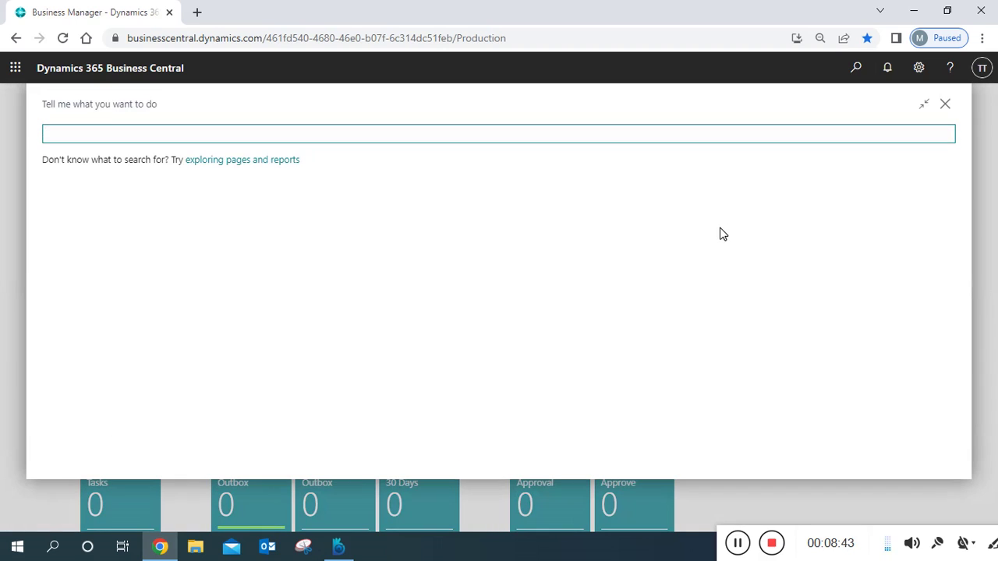
{"action": "type", "text": "day book"}
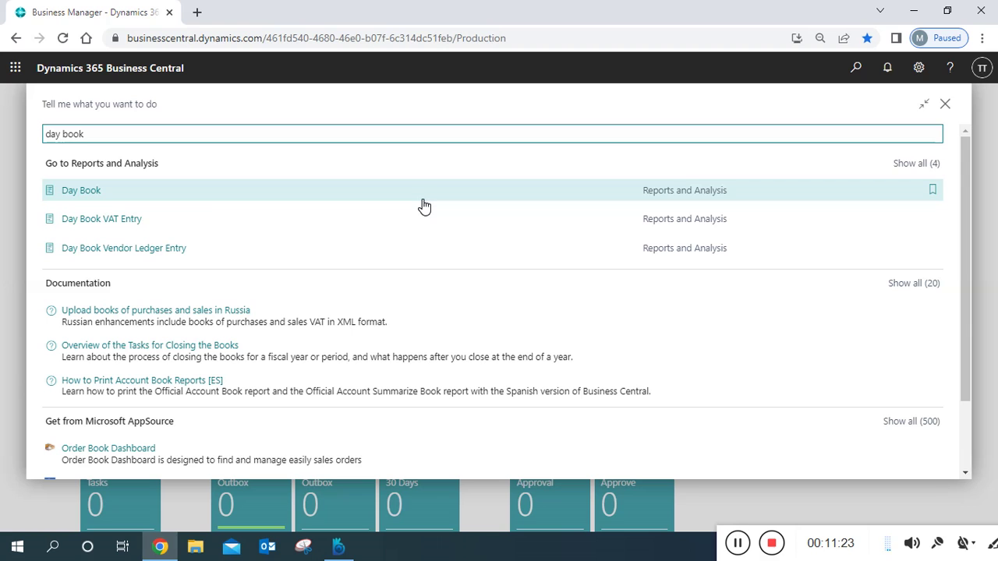
- Open the Day Book report with Line Narration and Voucher Narration on, adding a G/L Entry filter line
{"action": "left_click", "coordinate": [84, 200]}
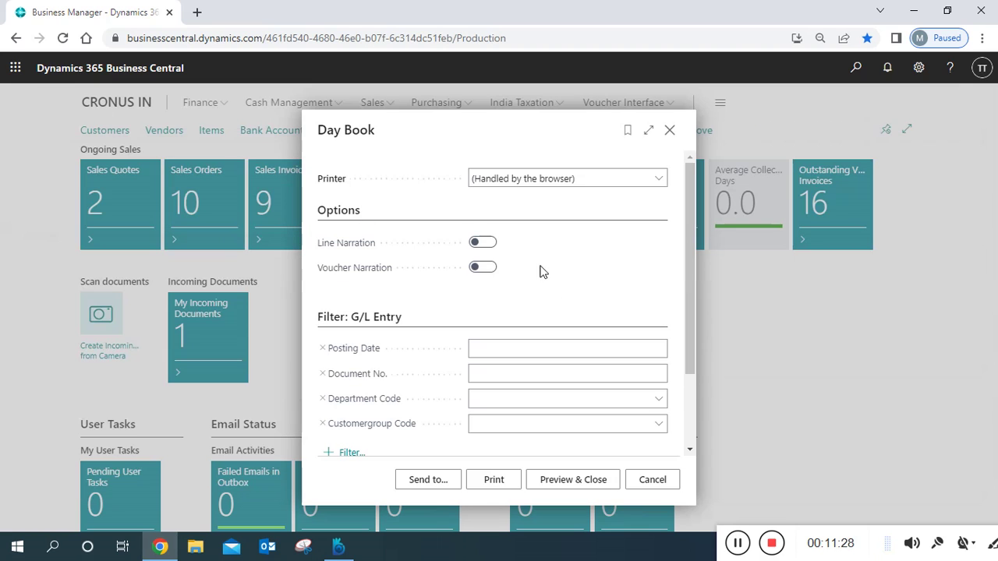
{"action": "left_click", "coordinate": [492, 243]}
{"action": "left_click", "coordinate": [487, 268]}
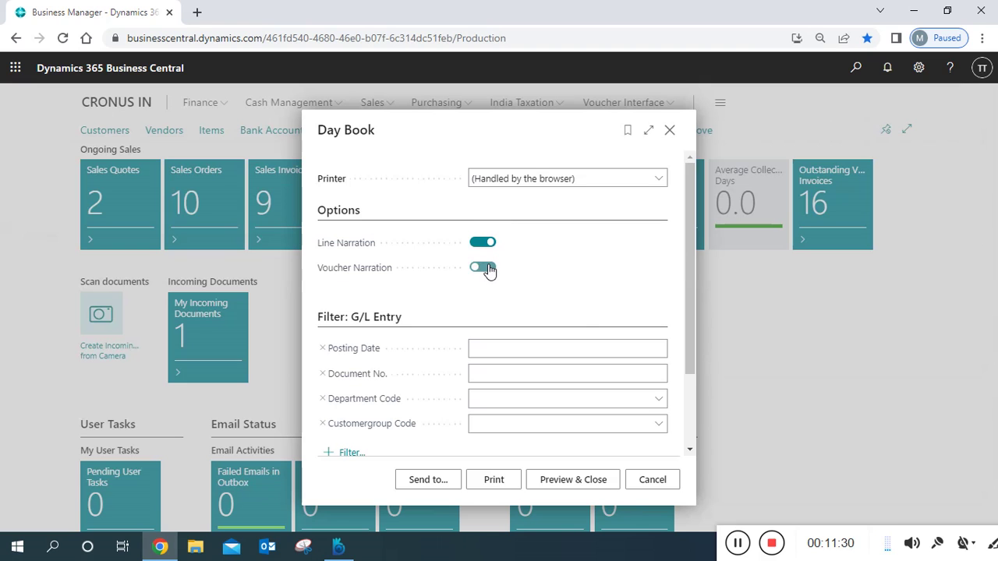
{"action": "left_click", "coordinate": [642, 355]}
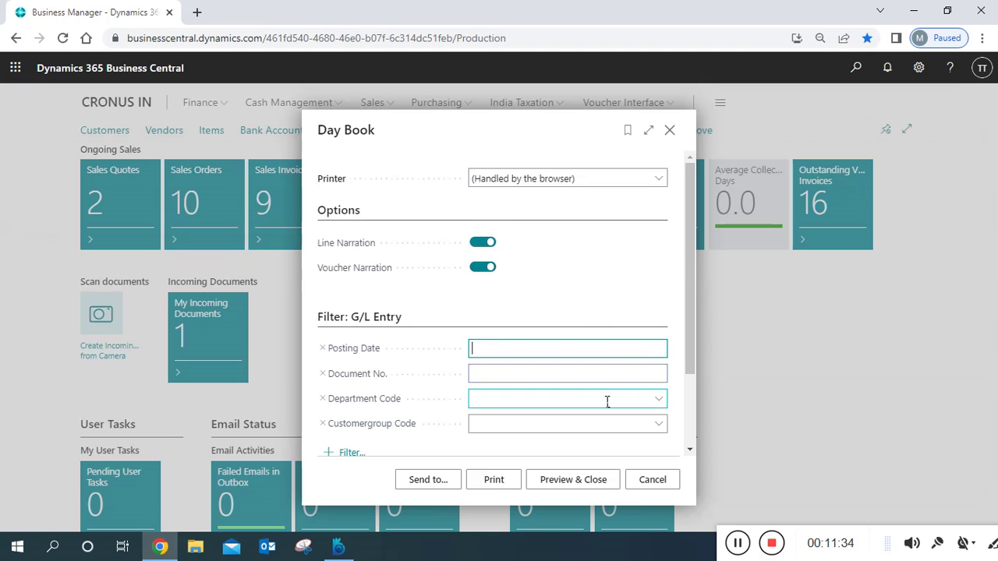
{"action": "scroll", "coordinate": [691, 318], "scroll_direction": "down", "scroll_amount": 2}
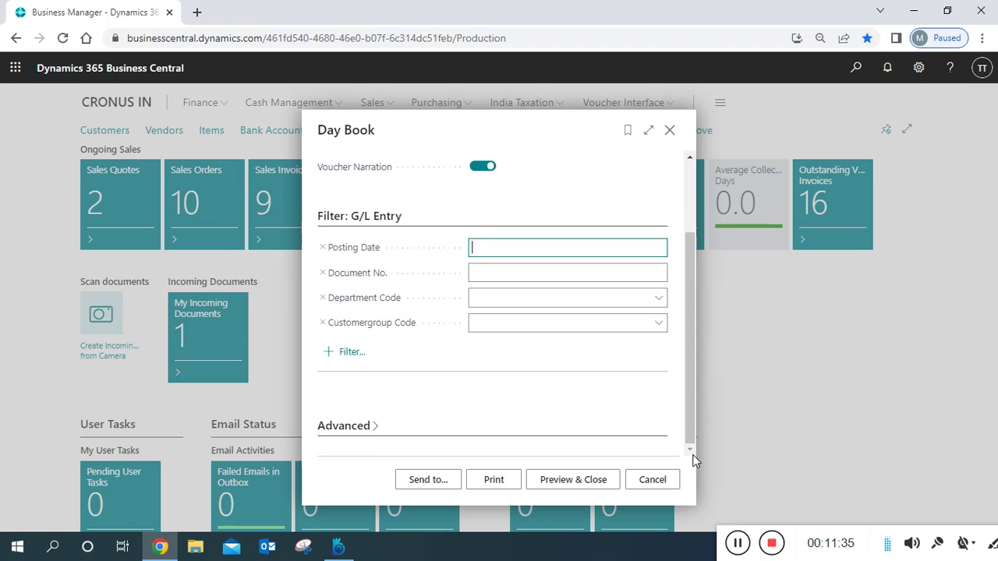
{"action": "left_click", "coordinate": [350, 355]}
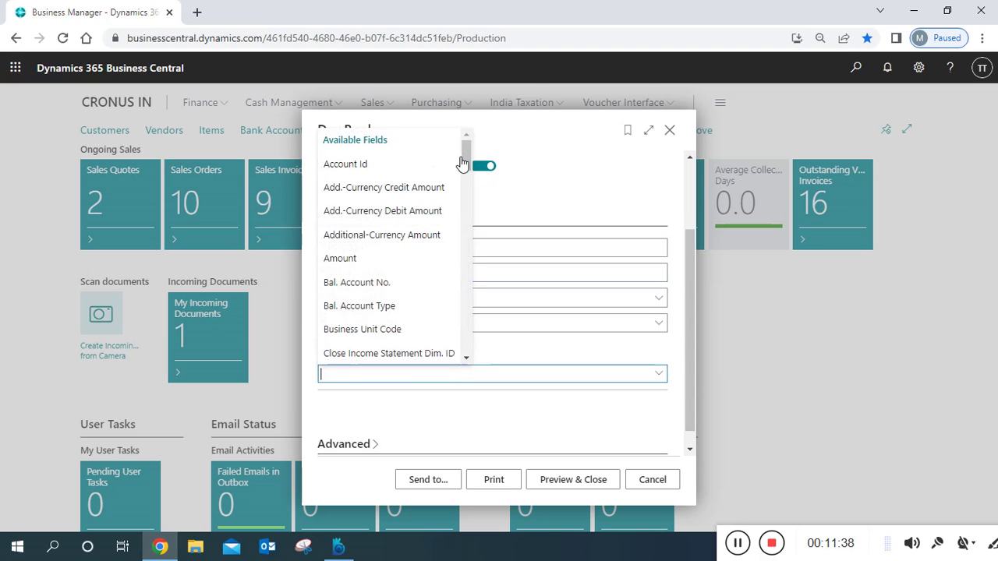
- Add a Source Code filter to the Day Book G/L Entry filters and browse the codes
{"action": "left_click_drag", "start_coordinate": [466, 165], "coordinate": [470, 308]}
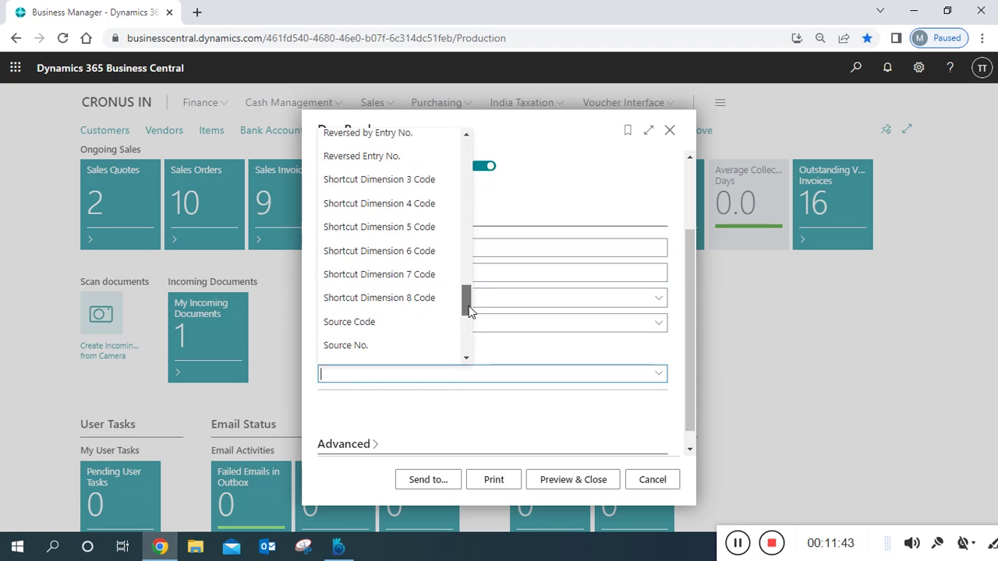
{"action": "left_click", "coordinate": [397, 327]}
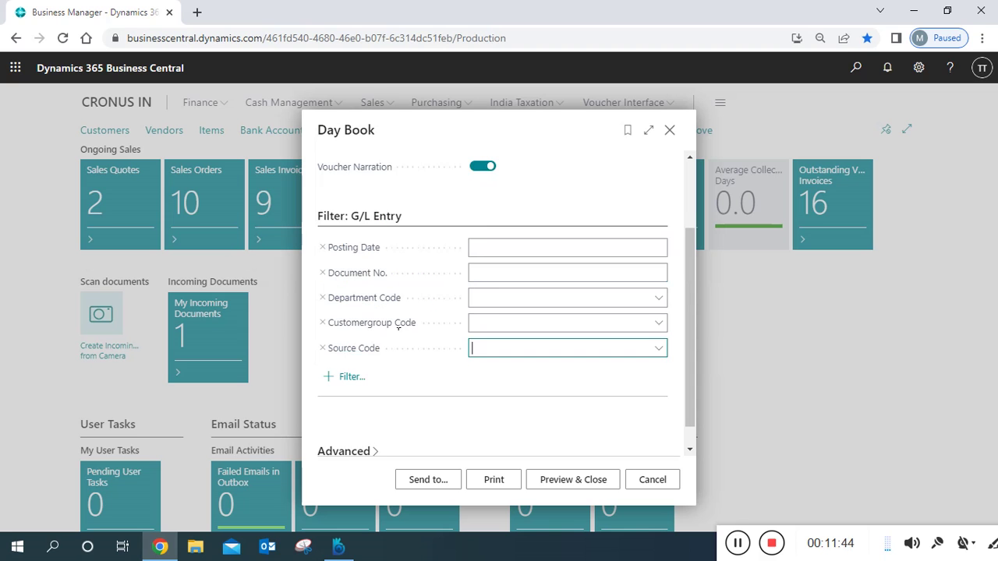
{"action": "left_click", "coordinate": [660, 355]}
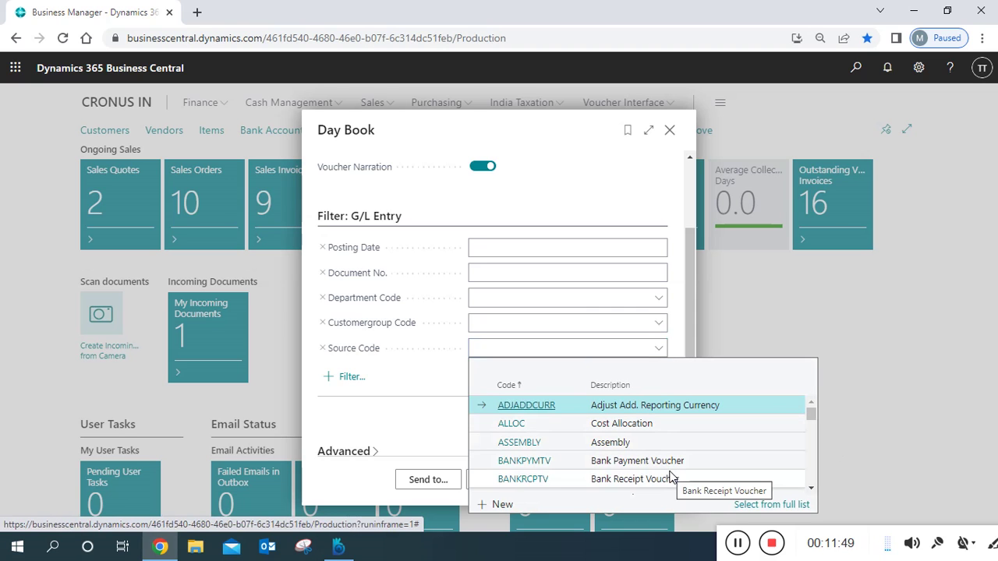
{"action": "left_click_drag", "start_coordinate": [811, 414], "coordinate": [812, 451]}
{"action": "scroll", "coordinate": [812, 454], "scroll_direction": "down", "scroll_amount": 5}
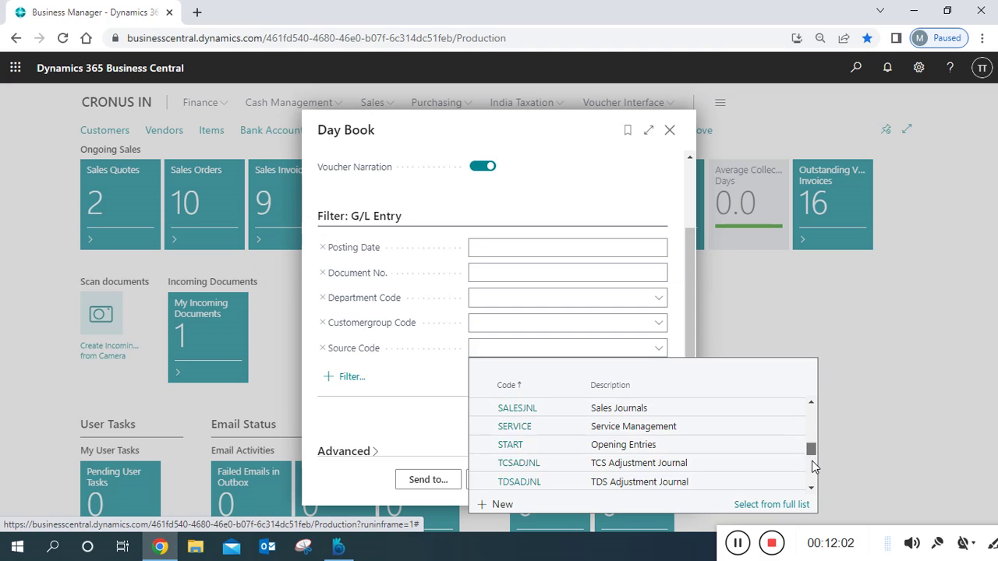
- Add a Source No. filter line beneath the Source Code filter
{"action": "left_click", "coordinate": [355, 379]}
{"action": "left_click_drag", "start_coordinate": [464, 207], "coordinate": [466, 365]}
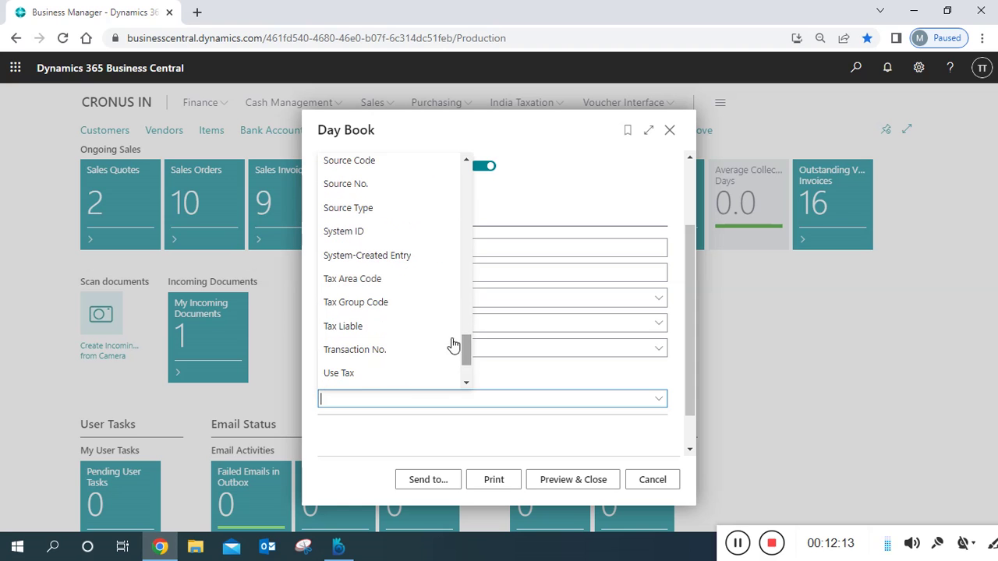
{"action": "left_click", "coordinate": [365, 188]}
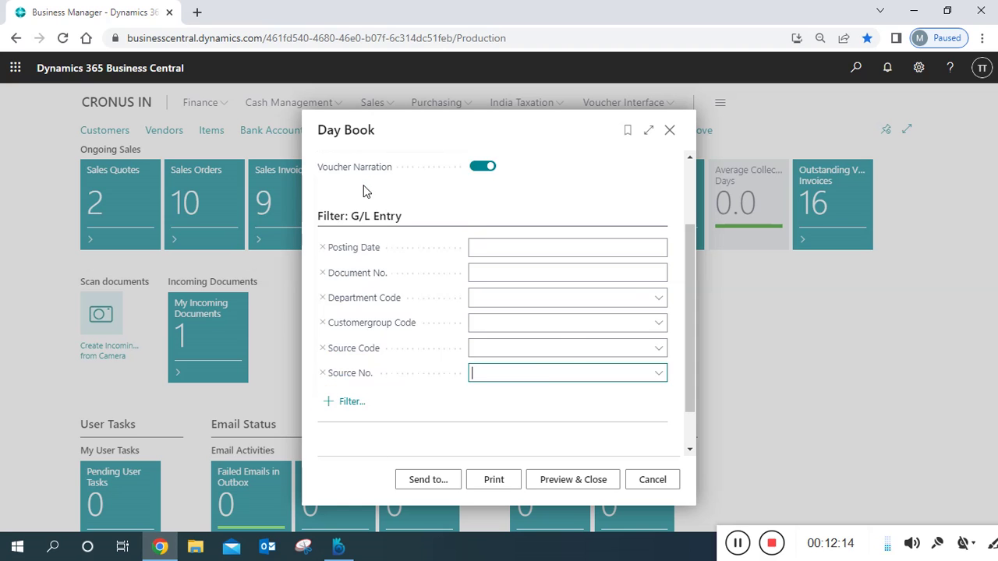
{"action": "left_click", "coordinate": [662, 377]}
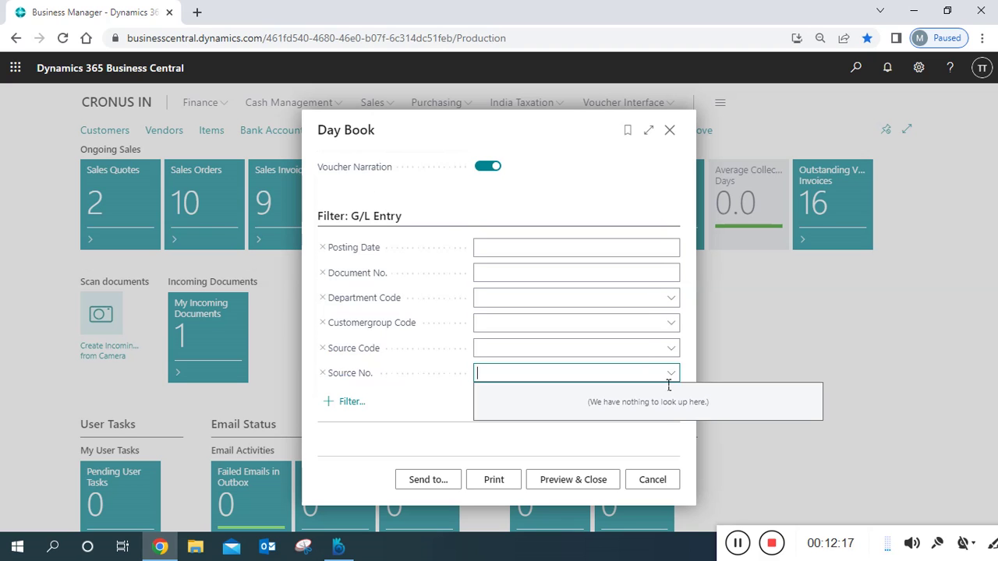
{"action": "left_click", "coordinate": [672, 356]}
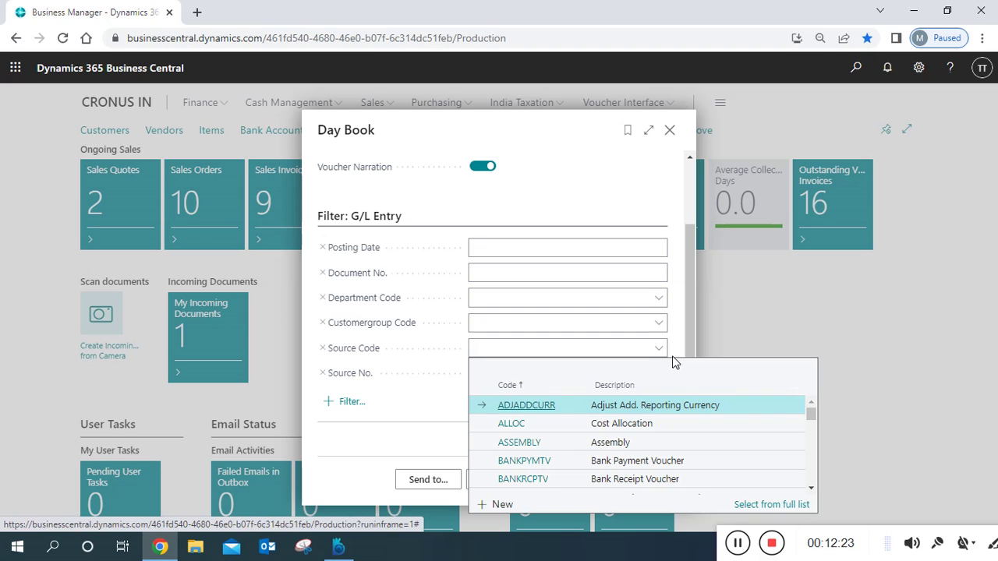
{"action": "mouse_move", "coordinate": [813, 414]}
{"action": "left_mouse_down"}
{"action": "mouse_move", "coordinate": [813, 428]}
{"action": "mouse_move", "coordinate": [811, 415]}
{"action": "left_mouse_up"}
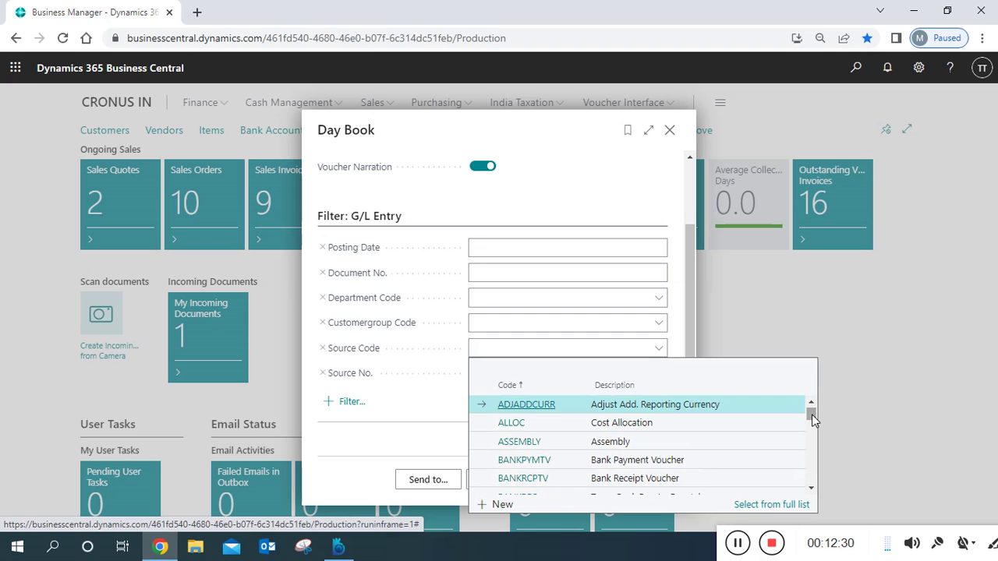
{"action": "left_click", "coordinate": [557, 459]}
{"action": "left_click", "coordinate": [662, 377]}
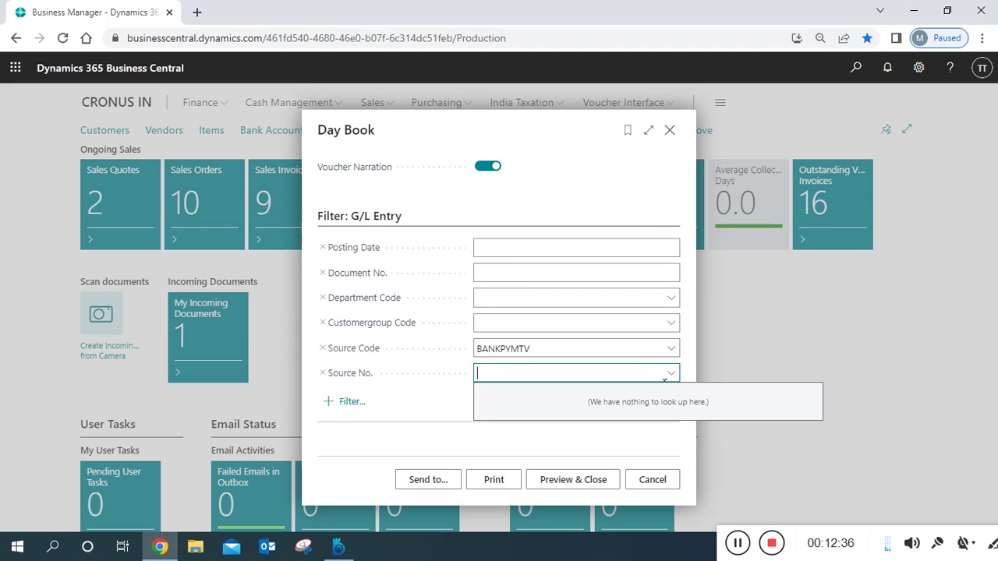
{"action": "left_click", "coordinate": [566, 348]}
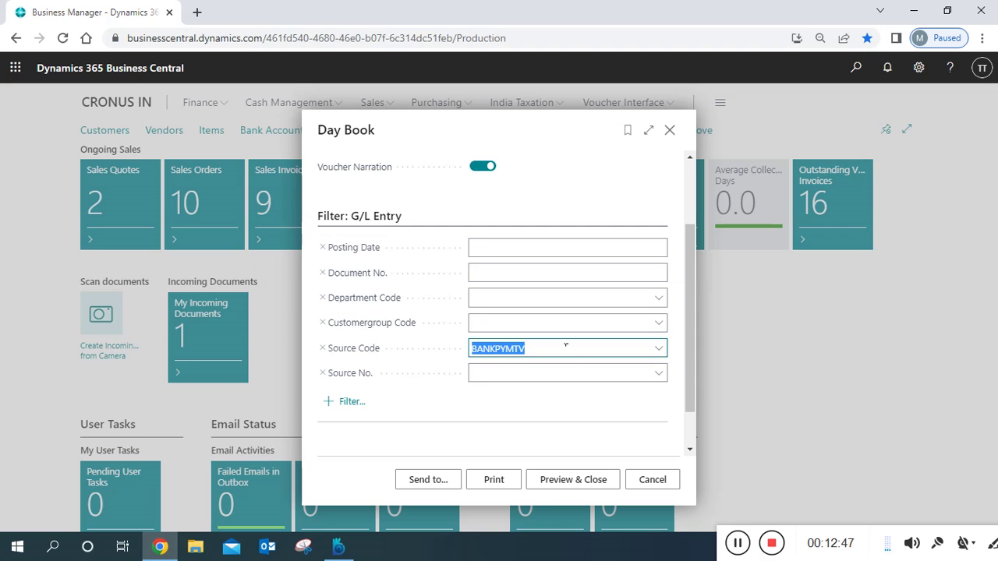
{"action": "key", "text": "BackSpace"}
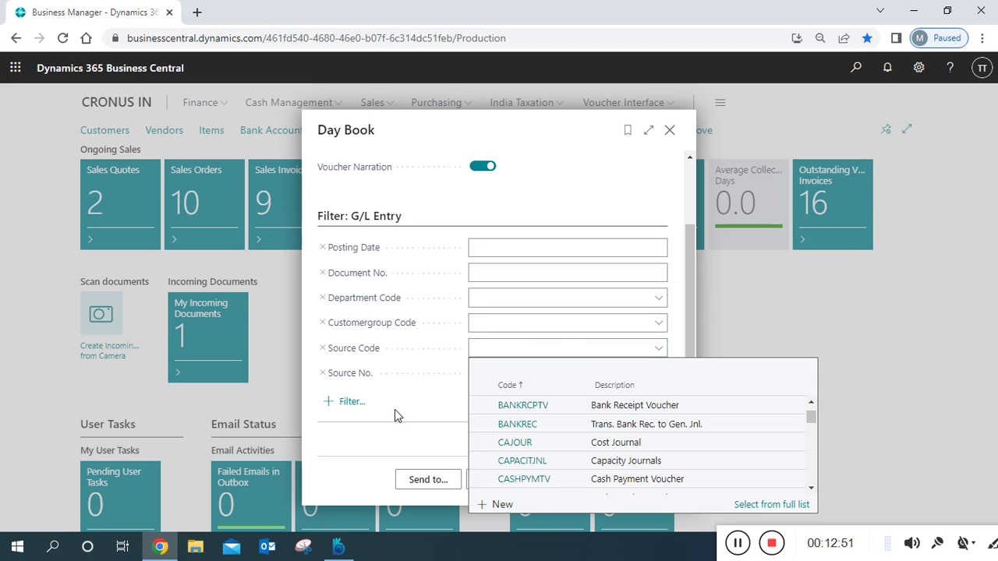
{"action": "key", "text": "Escape"}
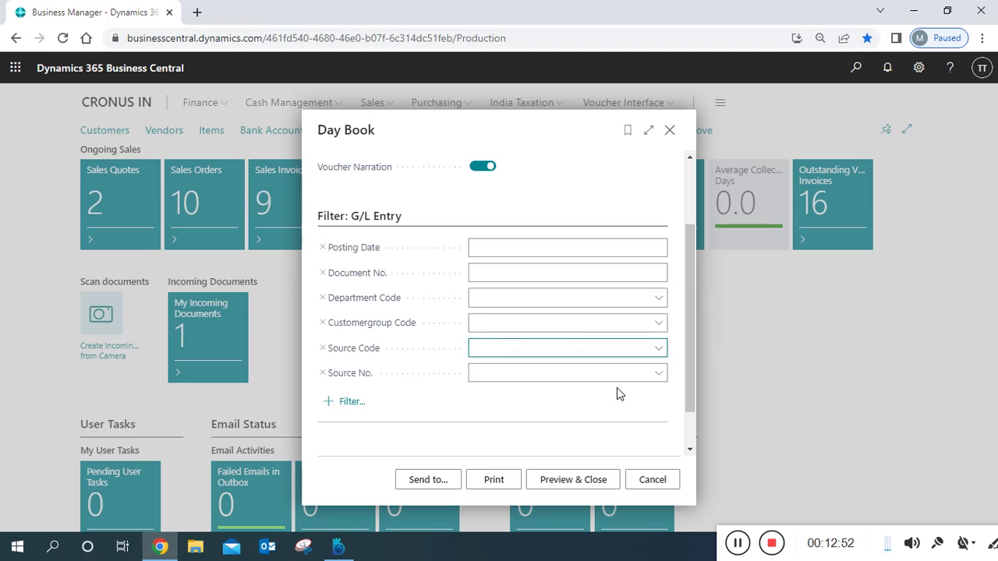
- Leave Posting Date and Document No. blank and preview the 70-page Day Book report
{"action": "left_click", "coordinate": [516, 258]}
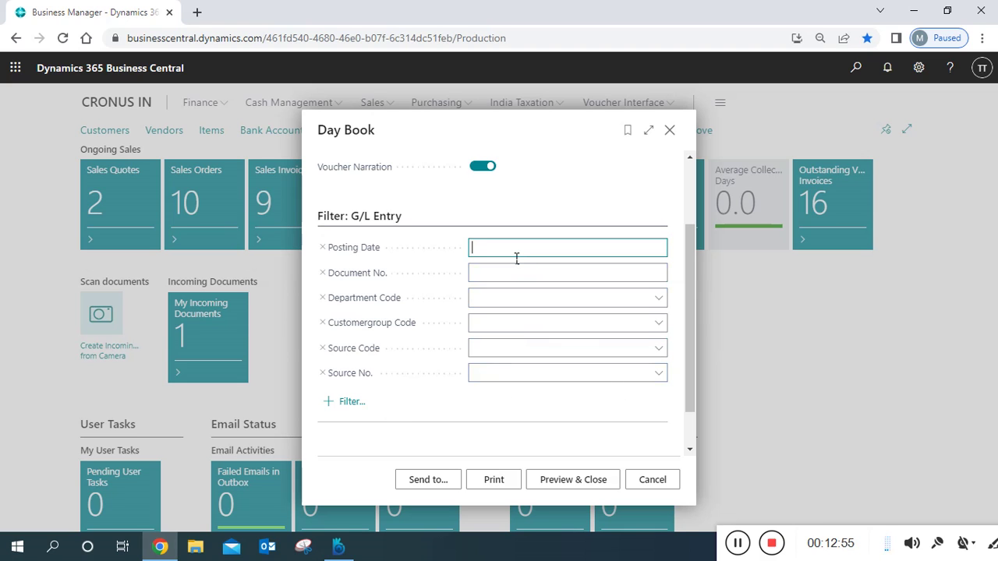
{"action": "left_click", "coordinate": [511, 277]}
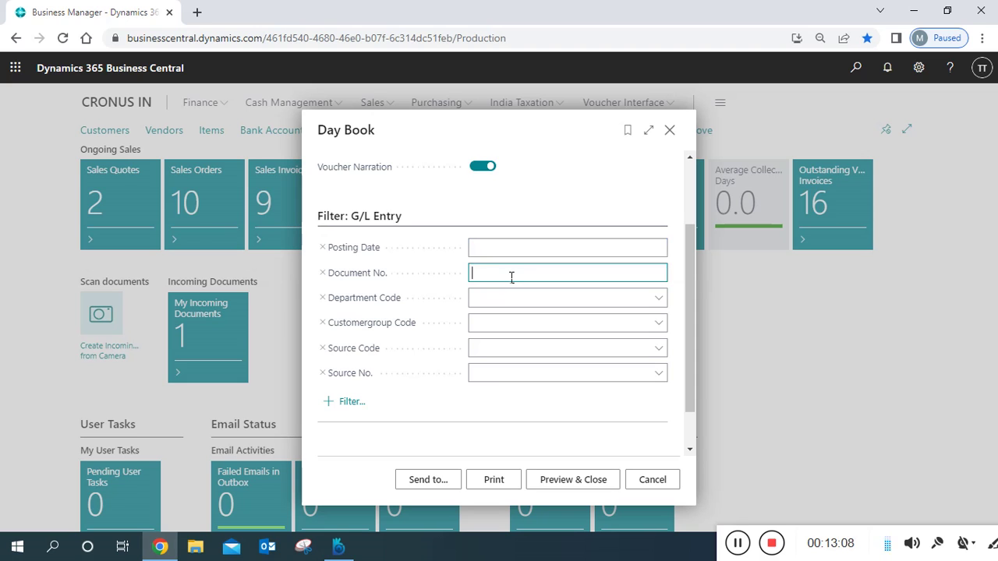
{"action": "left_click", "coordinate": [586, 479]}
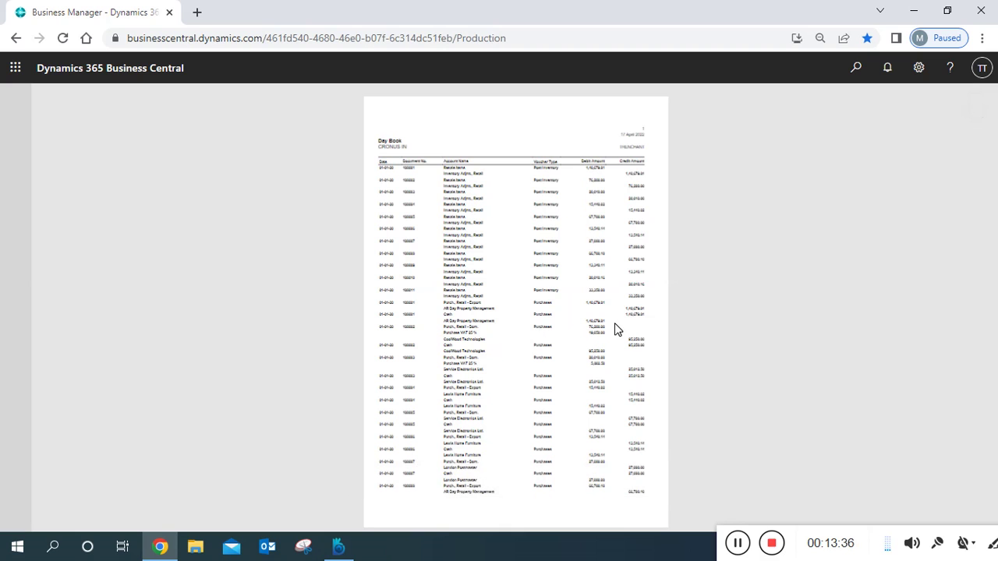
- Zoom in on the Day Book report preview so the entries are readable
{"action": "mouse_move", "coordinate": [616, 329]}
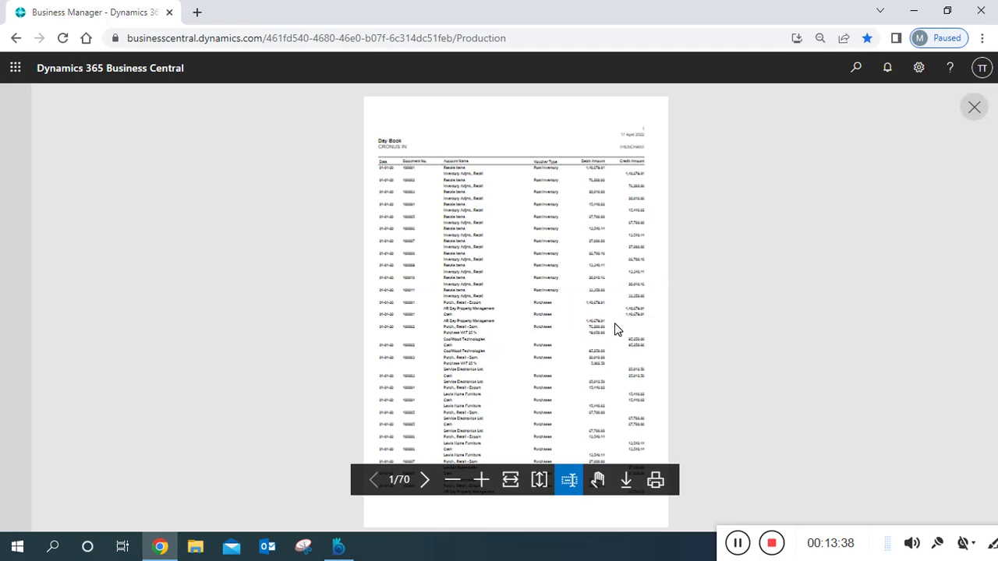
{"action": "left_click", "coordinate": [482, 483]}
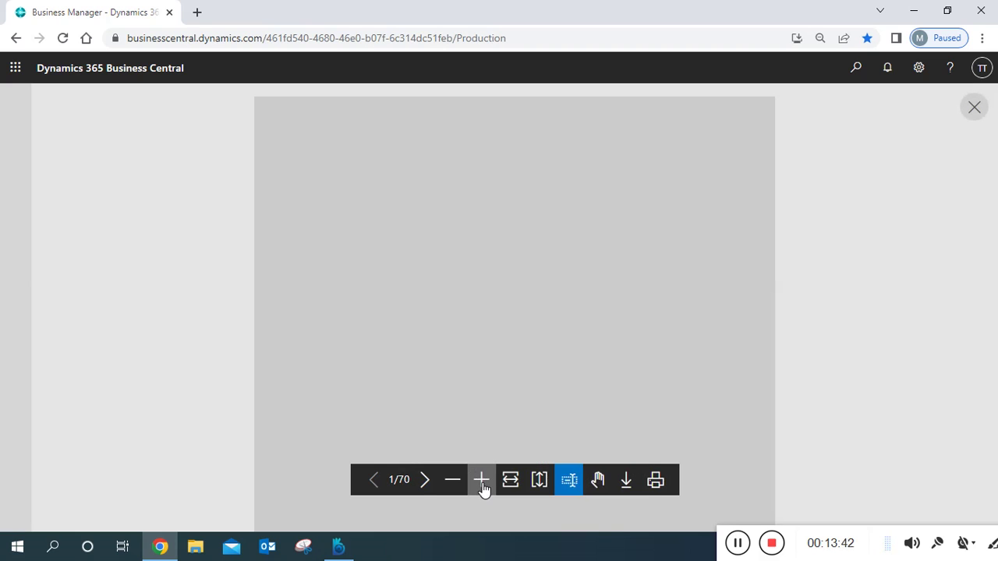
{"action": "scroll", "coordinate": [675, 400], "scroll_direction": "up", "scroll_amount": 3}
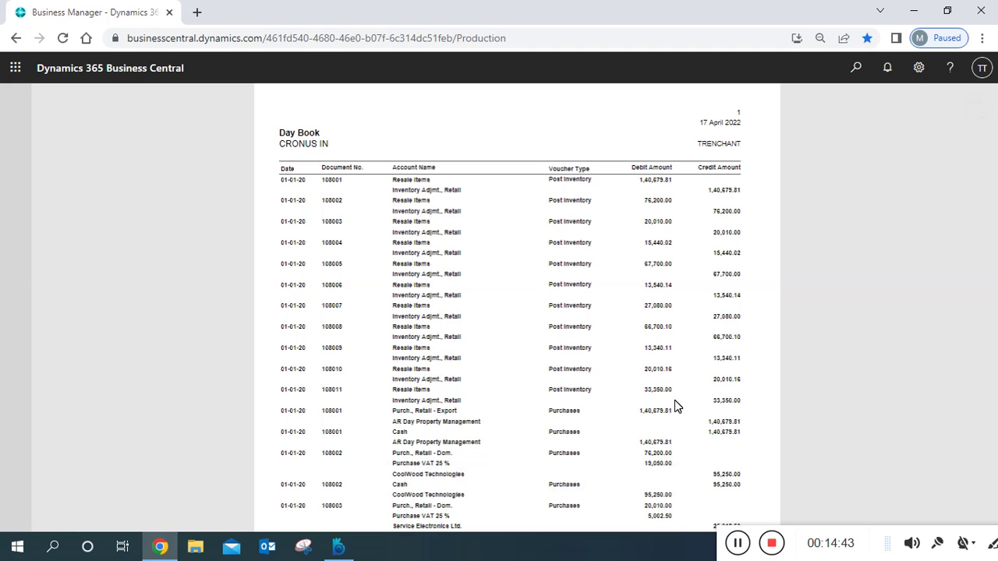
- Scroll through the Day Book entries on pages 1 to 3
{"action": "scroll", "coordinate": [675, 406], "scroll_direction": "down", "scroll_amount": 1}
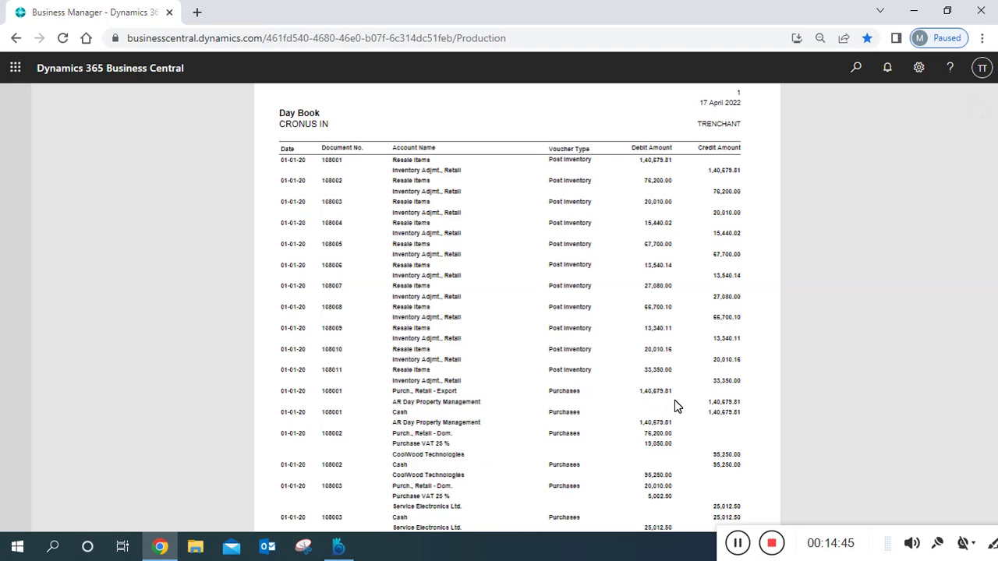
{"action": "scroll", "coordinate": [674, 406], "scroll_direction": "down", "scroll_amount": 5}
{"action": "scroll", "coordinate": [675, 402], "scroll_direction": "down", "scroll_amount": 6}
{"action": "scroll", "coordinate": [675, 406], "scroll_direction": "down", "scroll_amount": 6}
{"action": "scroll", "coordinate": [675, 405], "scroll_direction": "down", "scroll_amount": 6}
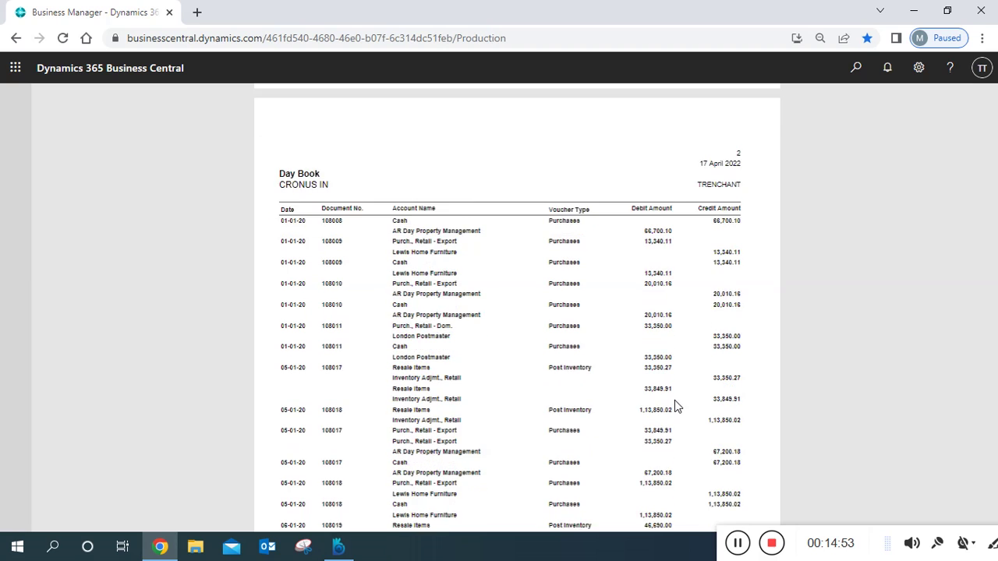
{"action": "scroll", "coordinate": [675, 406], "scroll_direction": "down", "scroll_amount": 1}
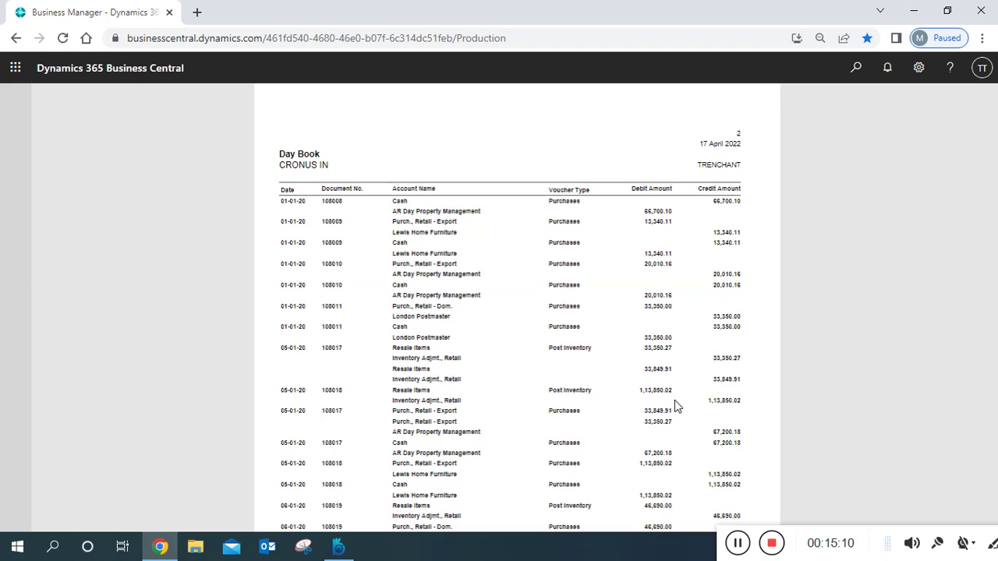
{"action": "scroll", "coordinate": [674, 400], "scroll_direction": "down", "scroll_amount": 2}
{"action": "scroll", "coordinate": [675, 400], "scroll_direction": "down", "scroll_amount": 3}
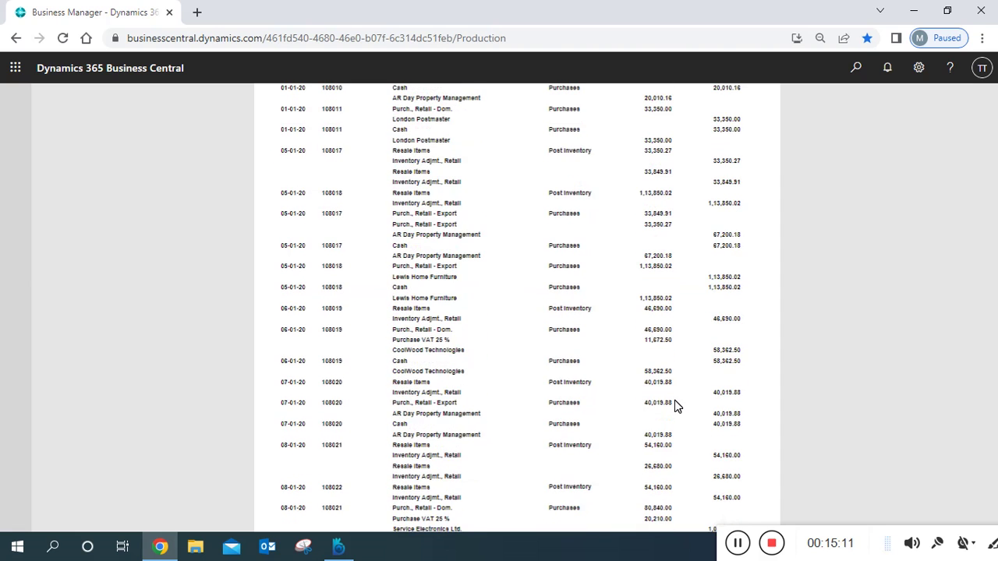
{"action": "scroll", "coordinate": [674, 400], "scroll_direction": "down", "scroll_amount": 3}
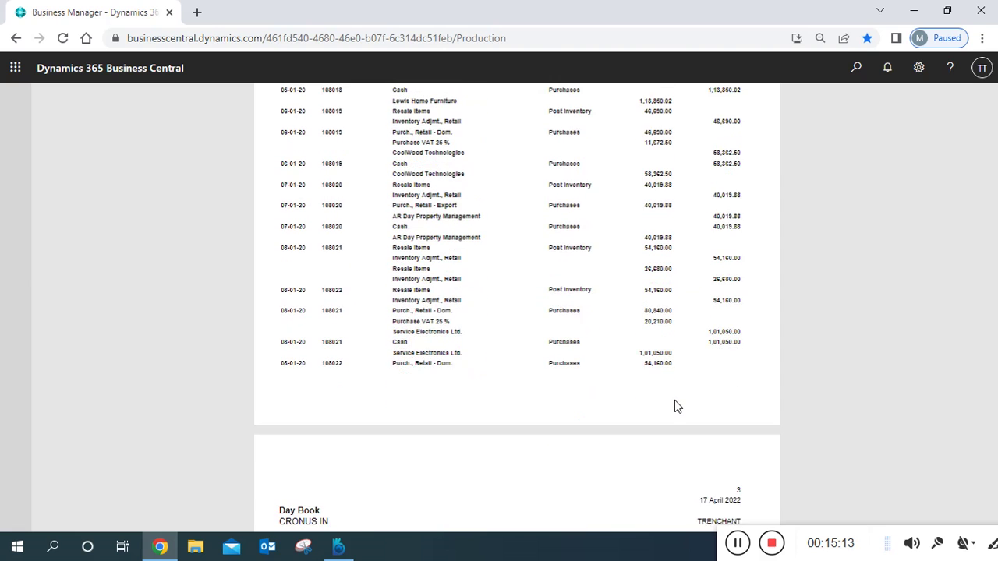
{"action": "scroll", "coordinate": [675, 406], "scroll_direction": "down", "scroll_amount": 3}
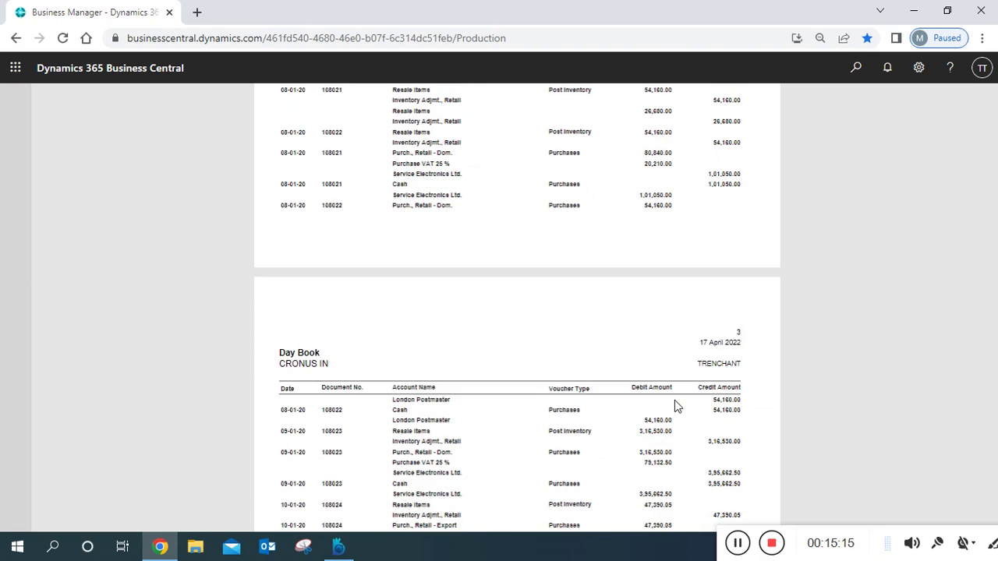
{"action": "scroll", "coordinate": [675, 401], "scroll_direction": "down", "scroll_amount": 3}
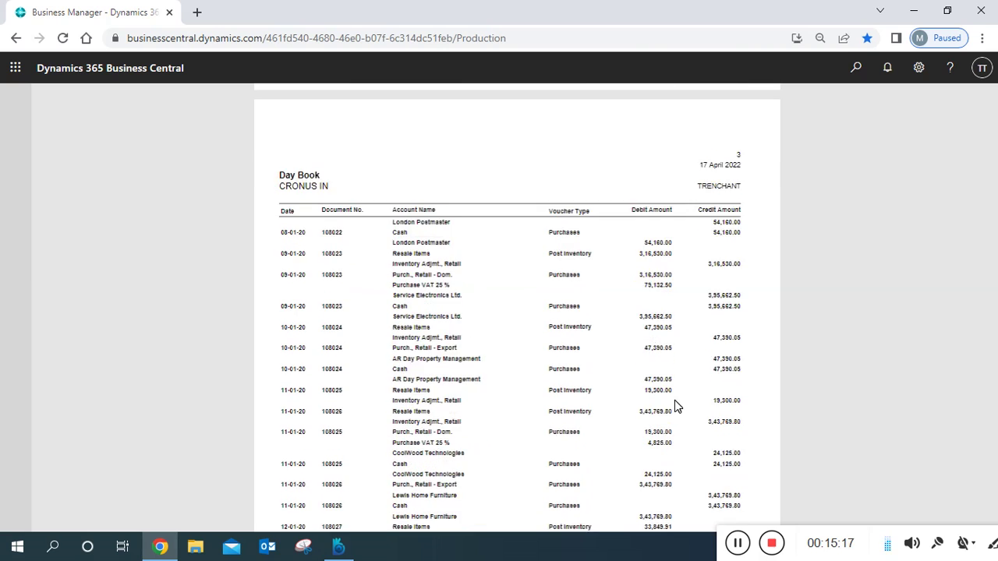
{"action": "scroll", "coordinate": [675, 400], "scroll_direction": "down", "scroll_amount": 3}
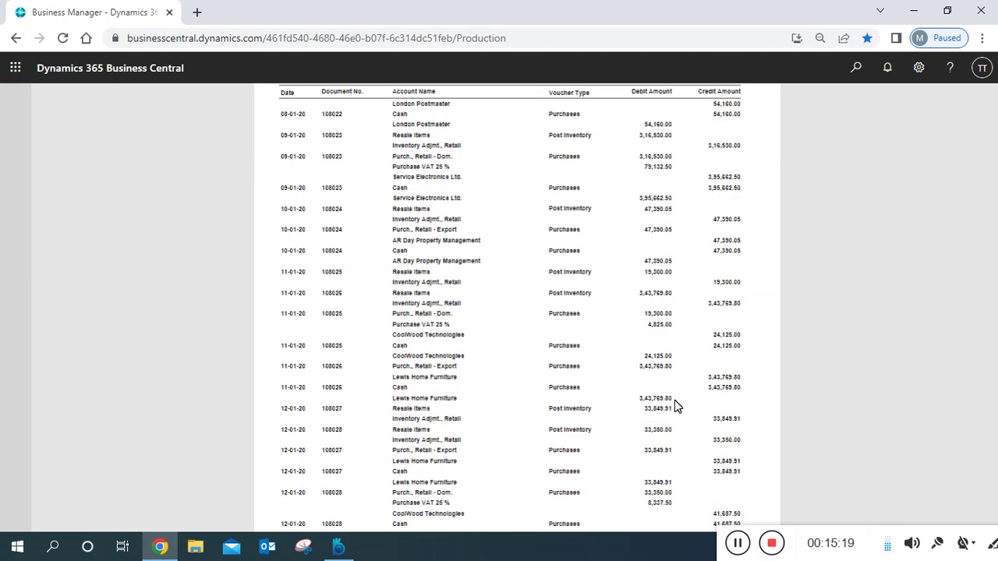
{"action": "scroll", "coordinate": [675, 405], "scroll_direction": "down", "scroll_amount": 2}
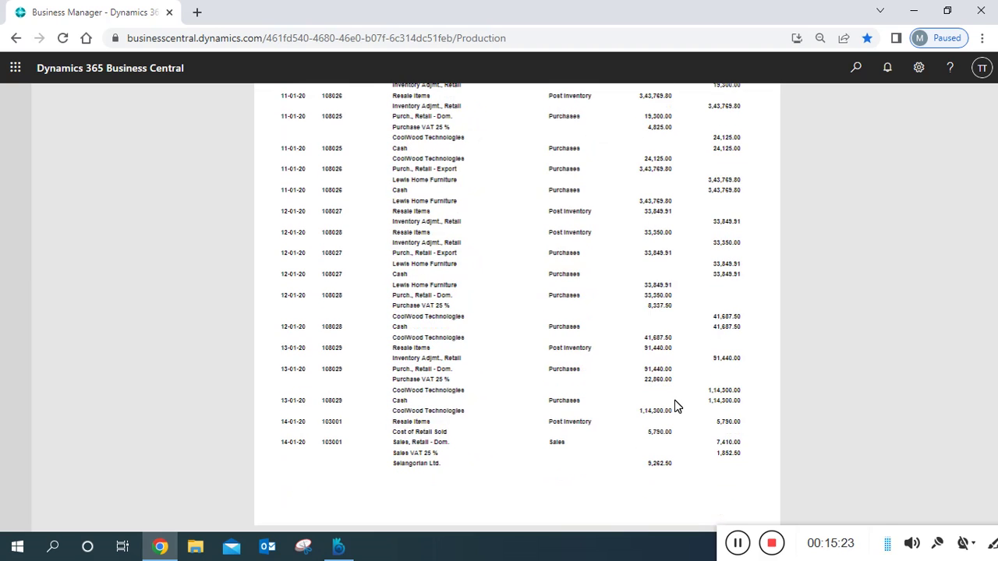
{"action": "mouse_move", "coordinate": [990, 237]}
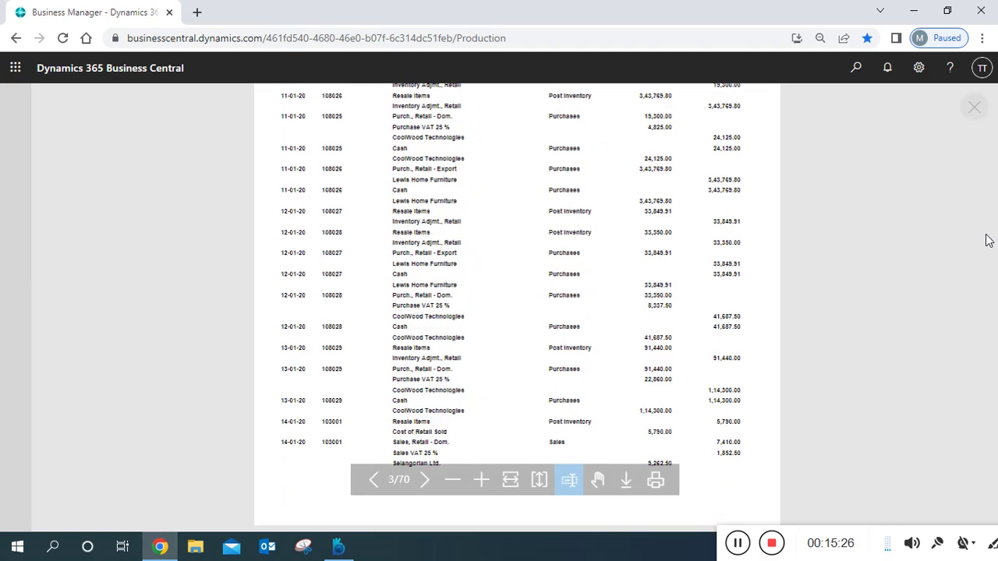
- Close the Day Book preview and open the Ledger report by searching 'ledger'
{"action": "left_click", "coordinate": [979, 111]}
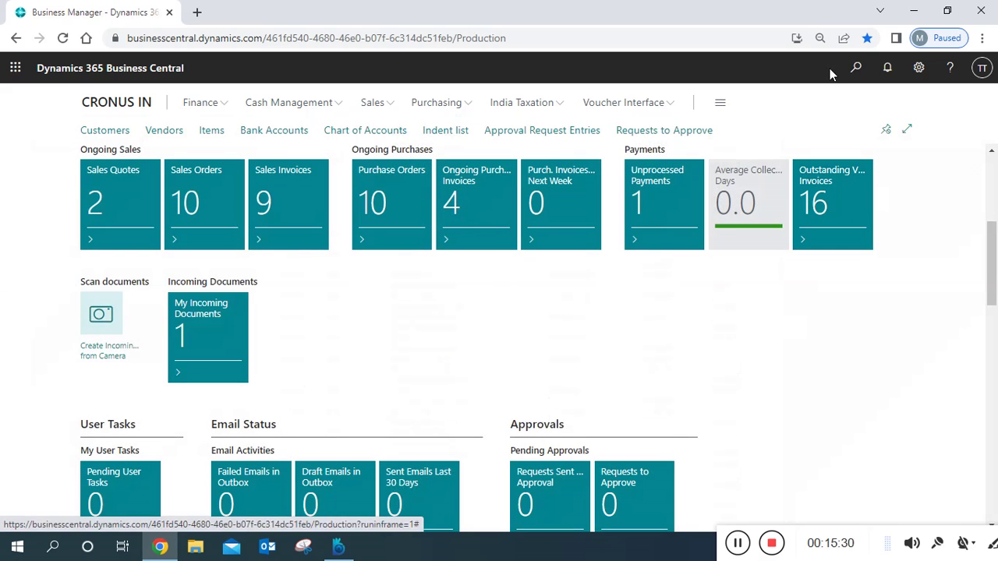
{"action": "left_click", "coordinate": [857, 69]}
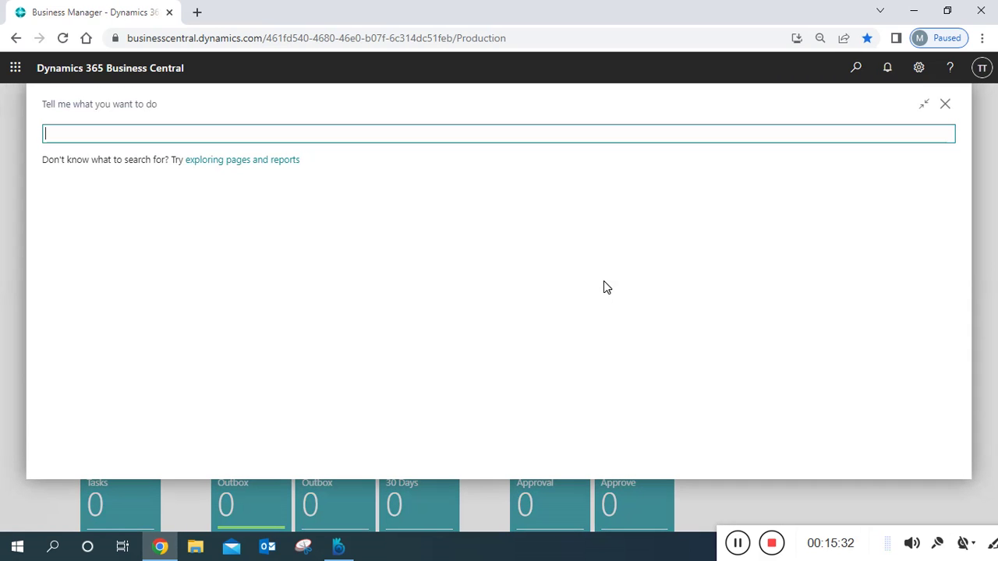
{"action": "type", "text": "ledger"}
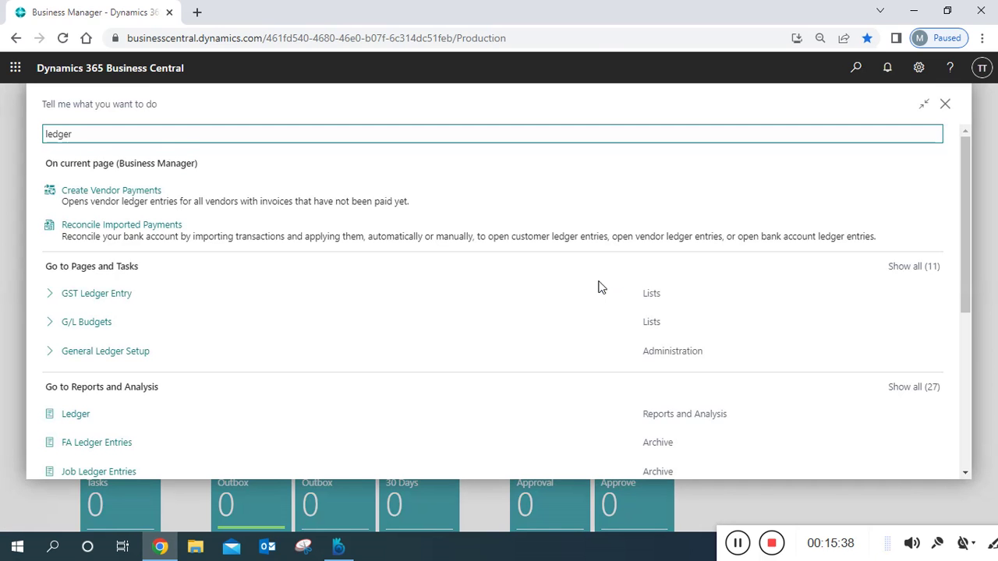
{"action": "left_click", "coordinate": [72, 419]}
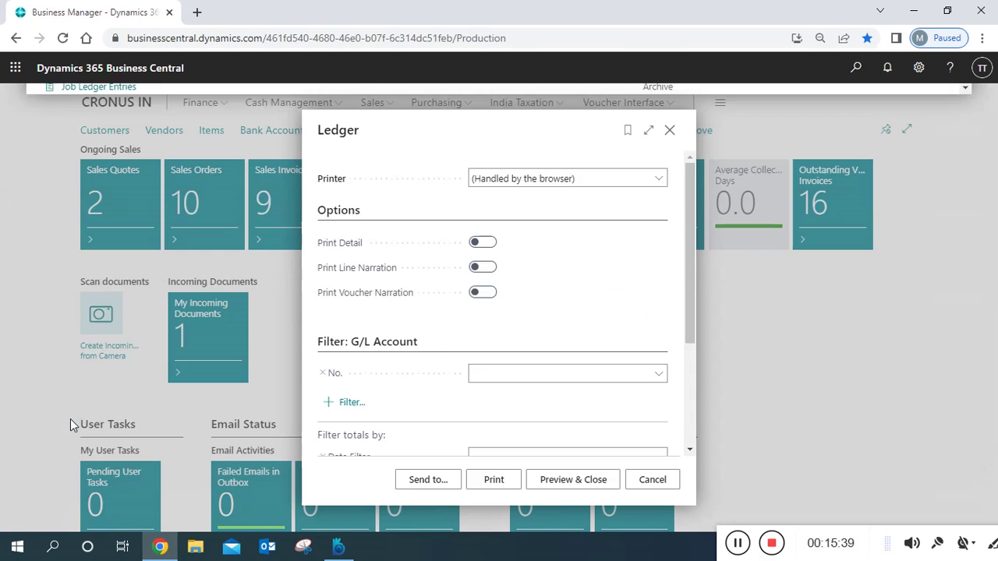
- Turn on Print Detail, Line Narration and Voucher Narration, then preview without a Date Filter
{"action": "left_click", "coordinate": [489, 247]}
{"action": "left_click", "coordinate": [498, 271]}
{"action": "left_click", "coordinate": [501, 298]}
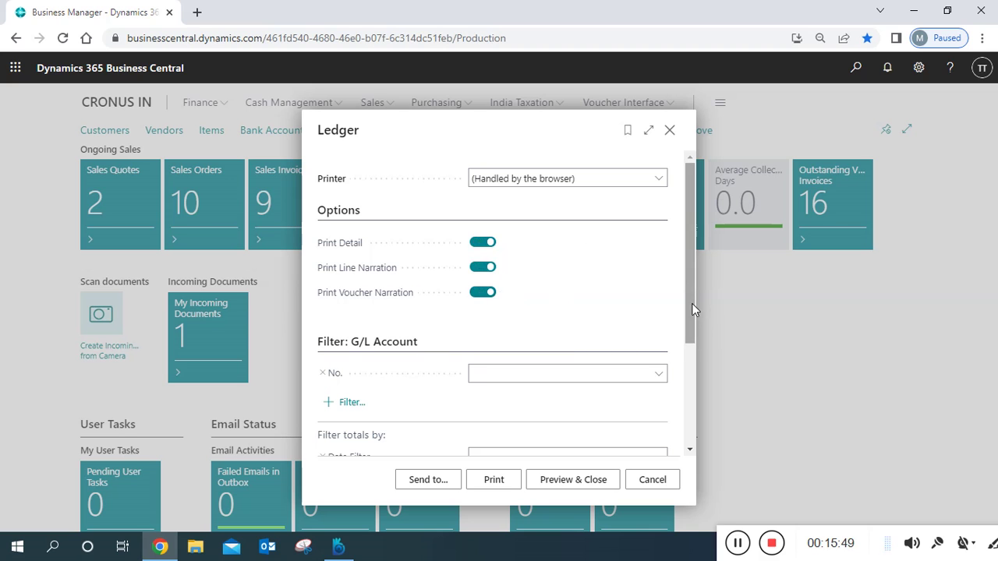
{"action": "left_click_drag", "start_coordinate": [691, 309], "coordinate": [679, 390]}
{"action": "left_click", "coordinate": [557, 320]}
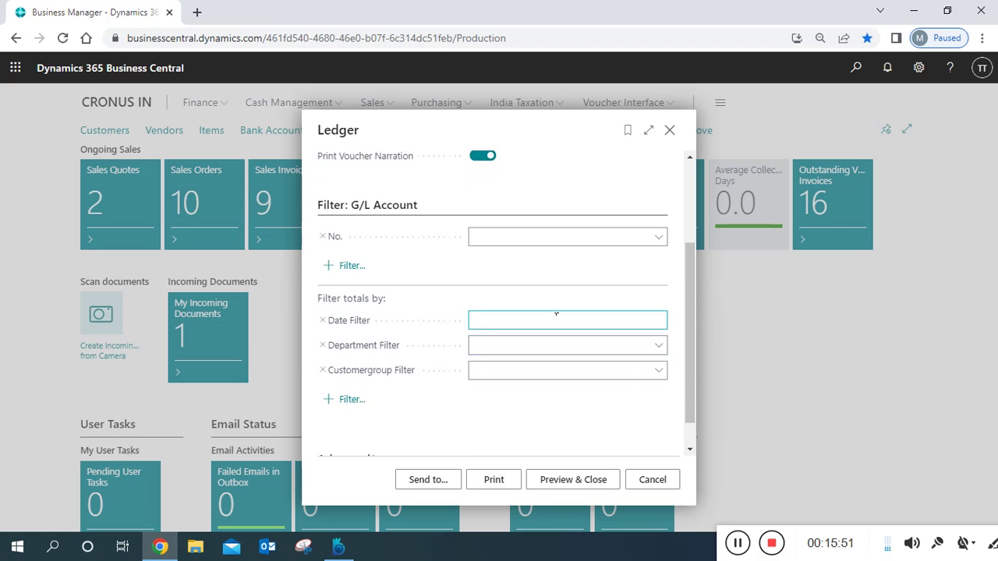
{"action": "left_click", "coordinate": [581, 479]}
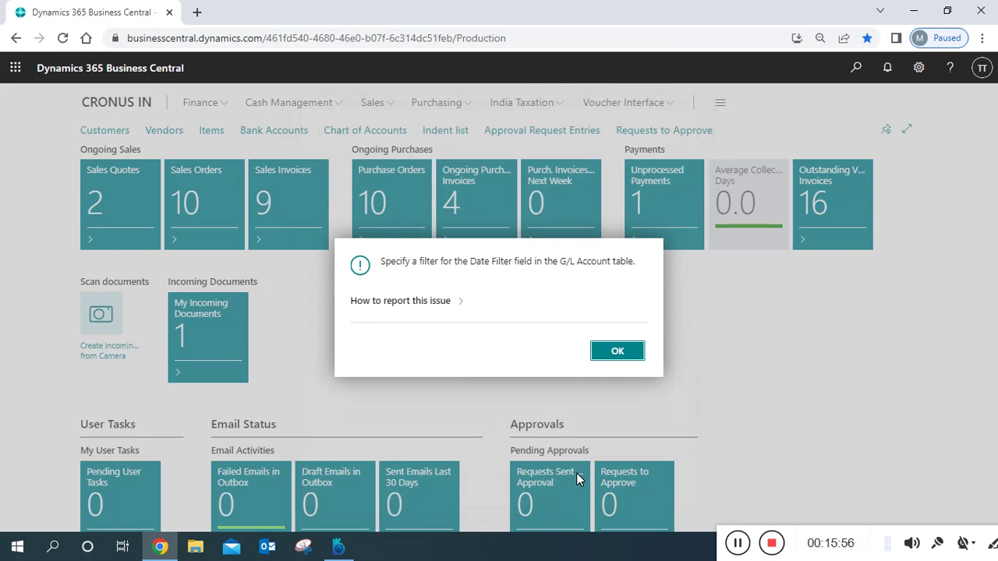
- Dismiss the missing Date Filter error and reopen the Ledger report via search 'ledger'
{"action": "left_click", "coordinate": [641, 353]}
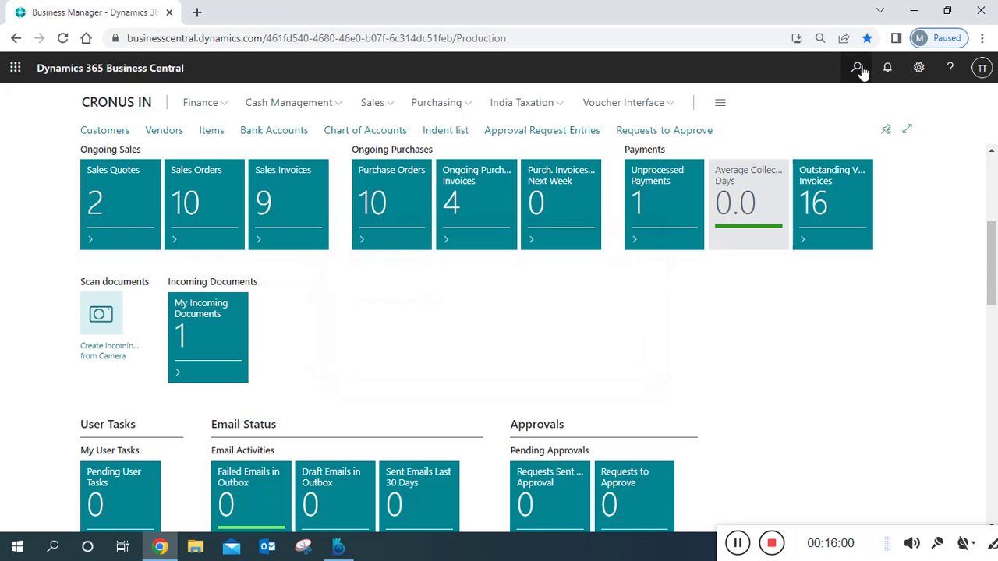
{"action": "key", "text": "alt+q"}
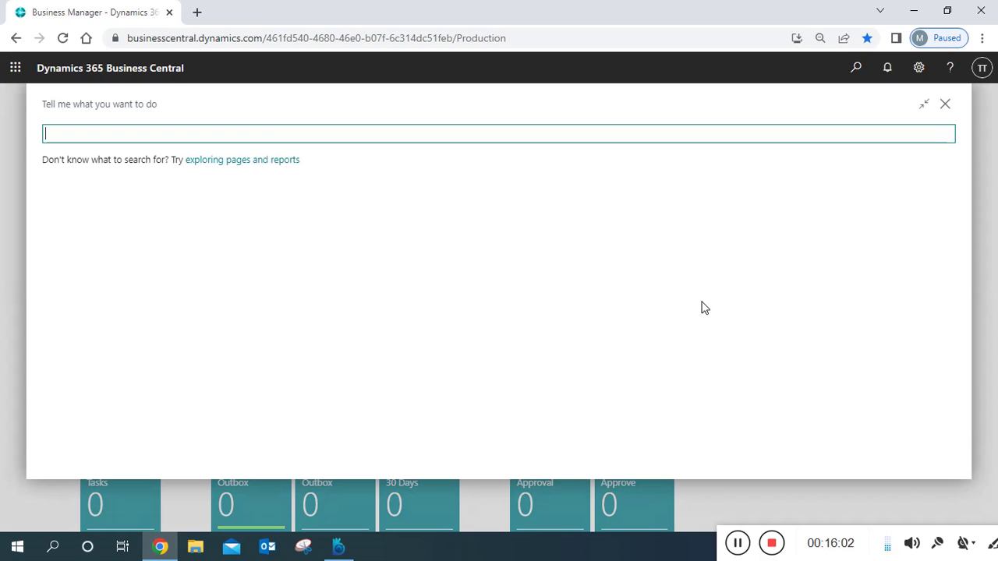
{"action": "type", "text": "ledger"}
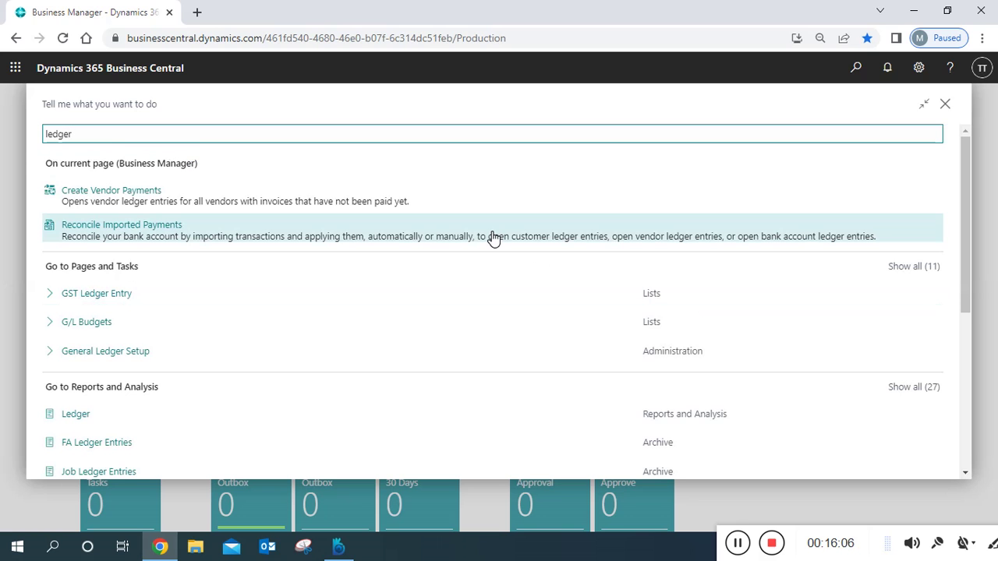
{"action": "left_click", "coordinate": [88, 421]}
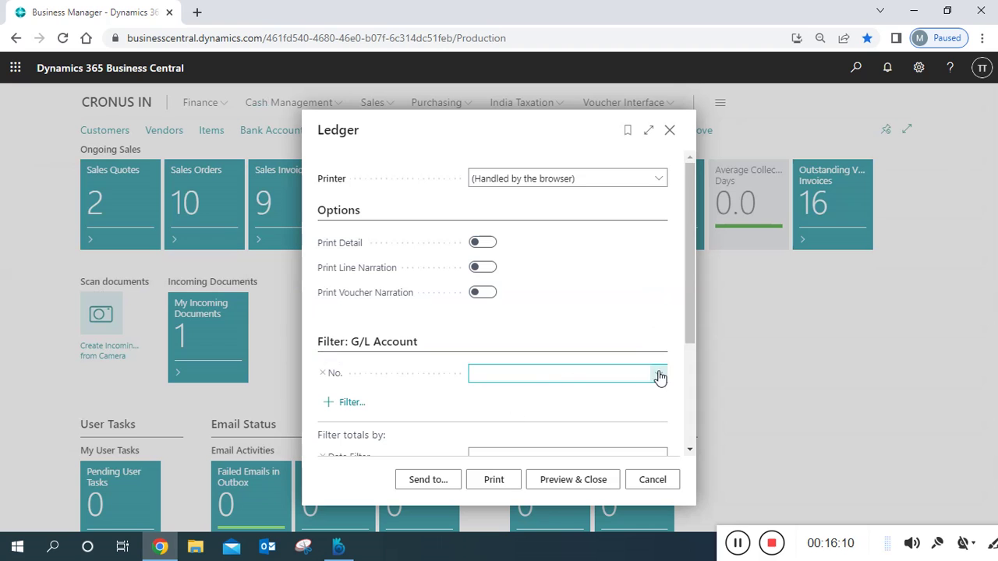
- Set the Date Filter to 010122..t and preview the Ledger report
{"action": "left_click_drag", "start_coordinate": [691, 276], "coordinate": [649, 351]}
{"action": "left_click", "coordinate": [569, 320]}
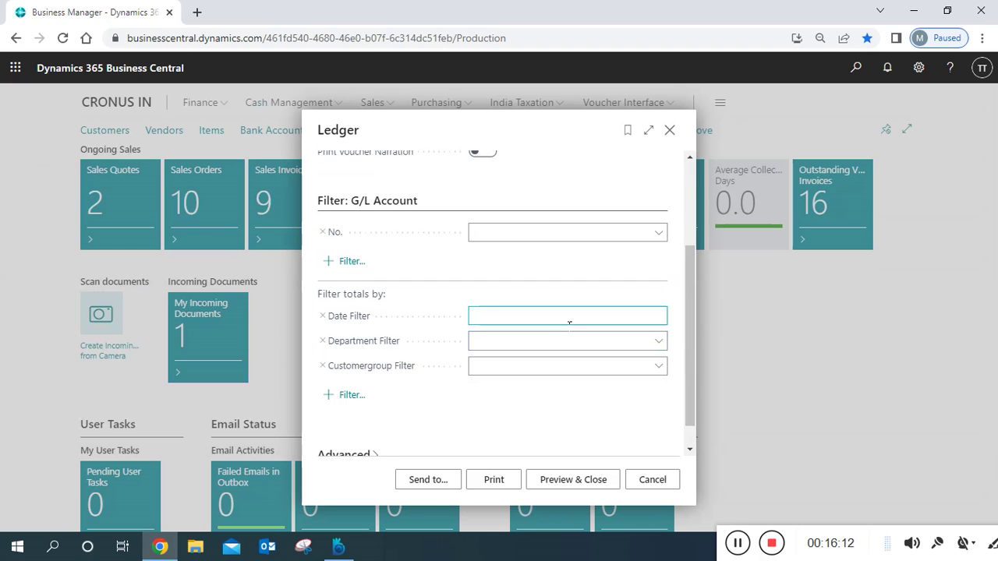
{"action": "type", "text": "0101"}
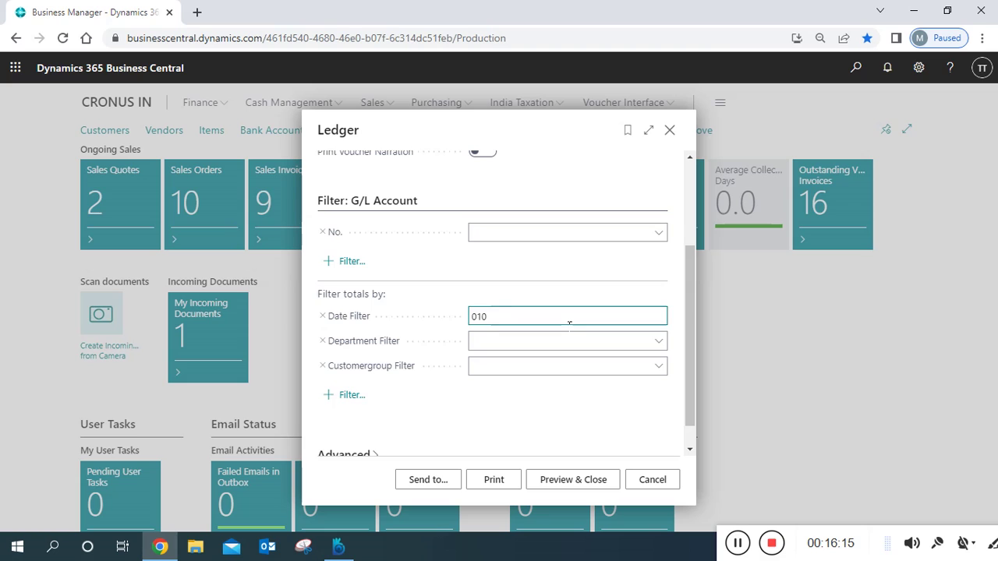
{"action": "type", "text": "22..t"}
{"action": "left_click", "coordinate": [569, 341]}
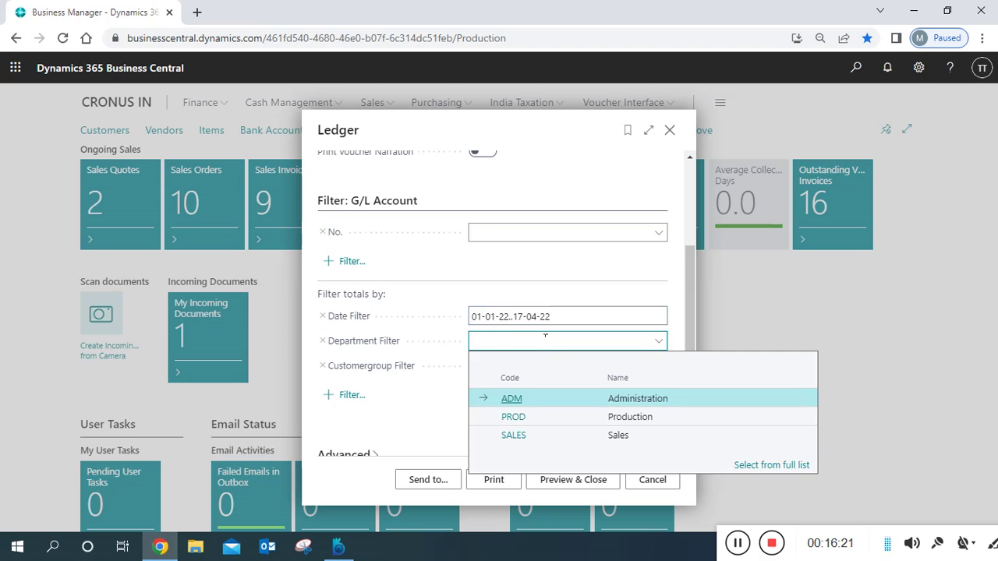
{"action": "left_click", "coordinate": [567, 300]}
{"action": "left_click", "coordinate": [571, 478]}
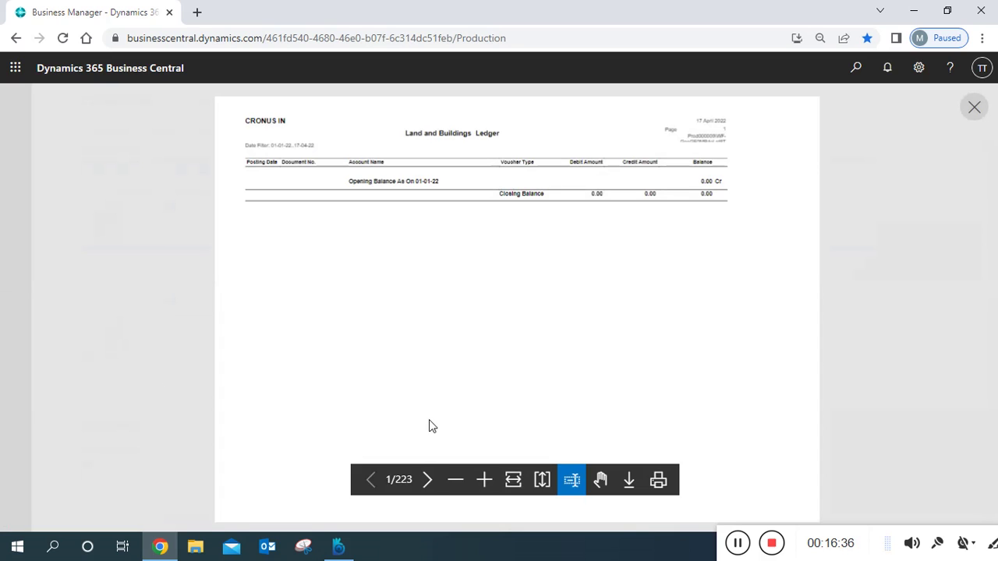
- Page forward to page 15, then back to page 13, the Resale Items Ledger
{"action": "left_click", "coordinate": [429, 481]}
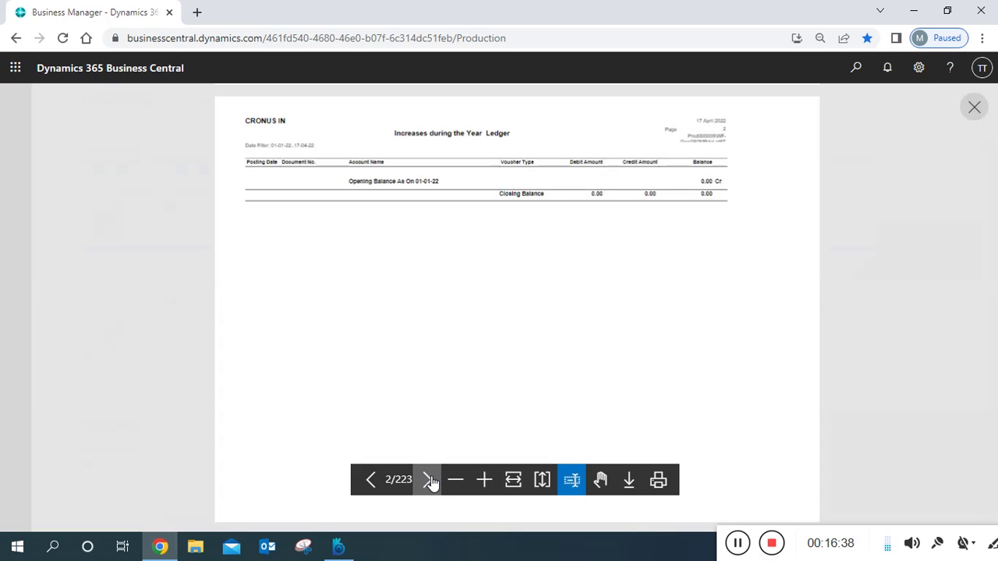
{"action": "left_click", "coordinate": [429, 481]}
{"action": "left_click", "coordinate": [429, 480]}
{"action": "left_click", "coordinate": [429, 480]}
{"action": "left_click", "coordinate": [429, 480]}
{"action": "left_click", "coordinate": [429, 480]}
{"action": "left_click", "coordinate": [429, 481]}
{"action": "left_click", "coordinate": [429, 480]}
{"action": "left_click", "coordinate": [430, 480]}
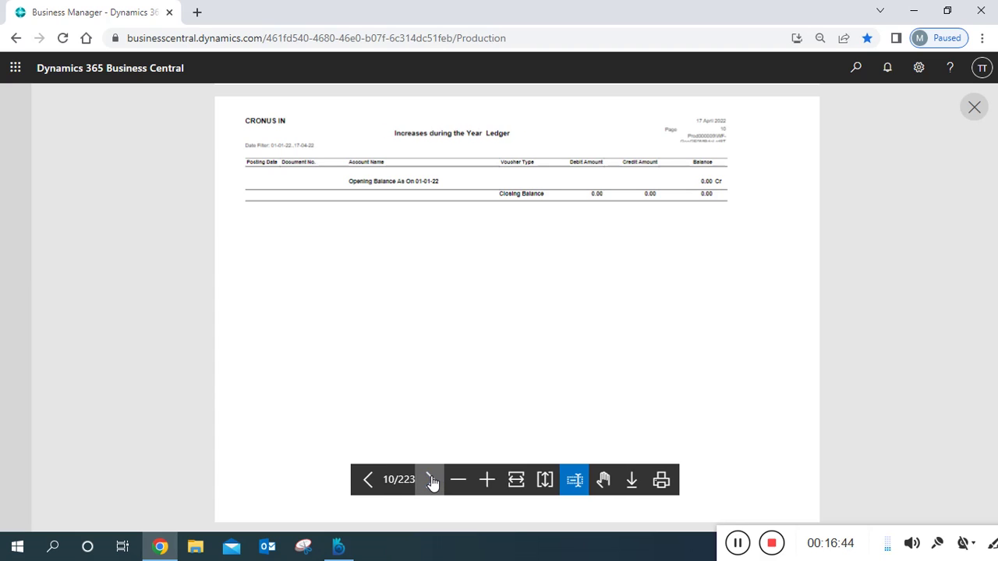
{"action": "left_click", "coordinate": [429, 481]}
{"action": "left_click", "coordinate": [429, 481]}
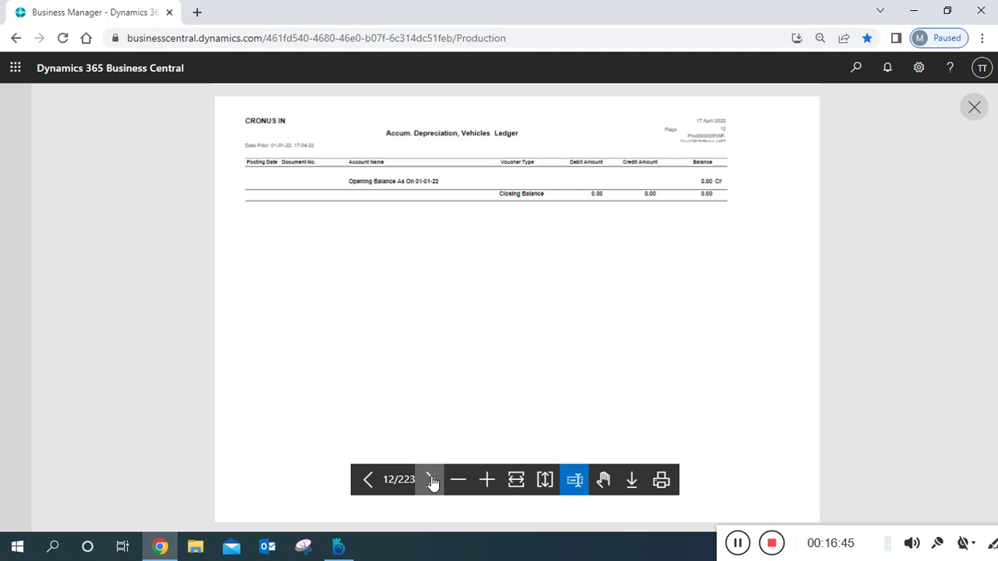
{"action": "left_click", "coordinate": [432, 481]}
{"action": "left_click", "coordinate": [431, 481]}
{"action": "left_click", "coordinate": [431, 481]}
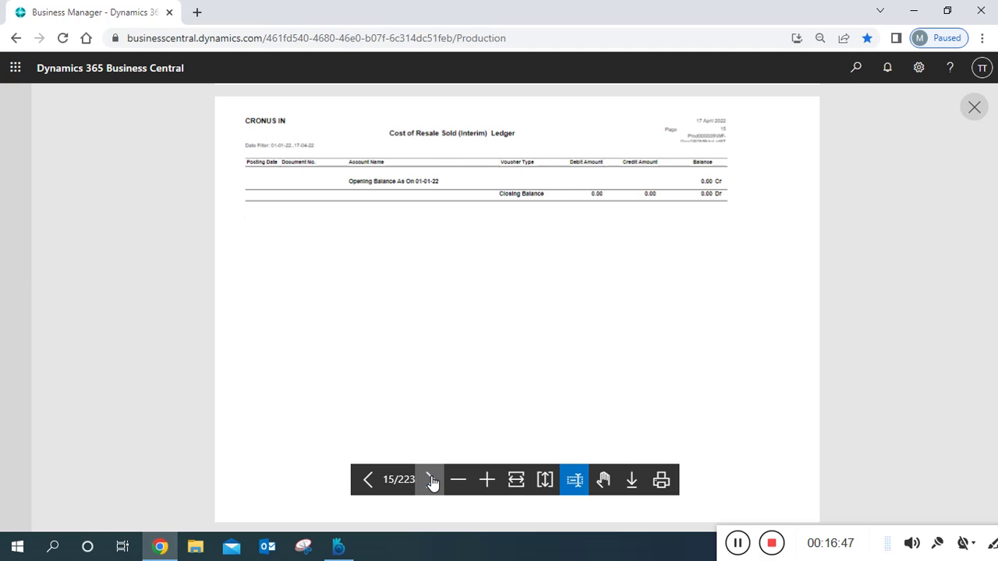
{"action": "left_click", "coordinate": [368, 480]}
{"action": "left_click", "coordinate": [368, 480]}
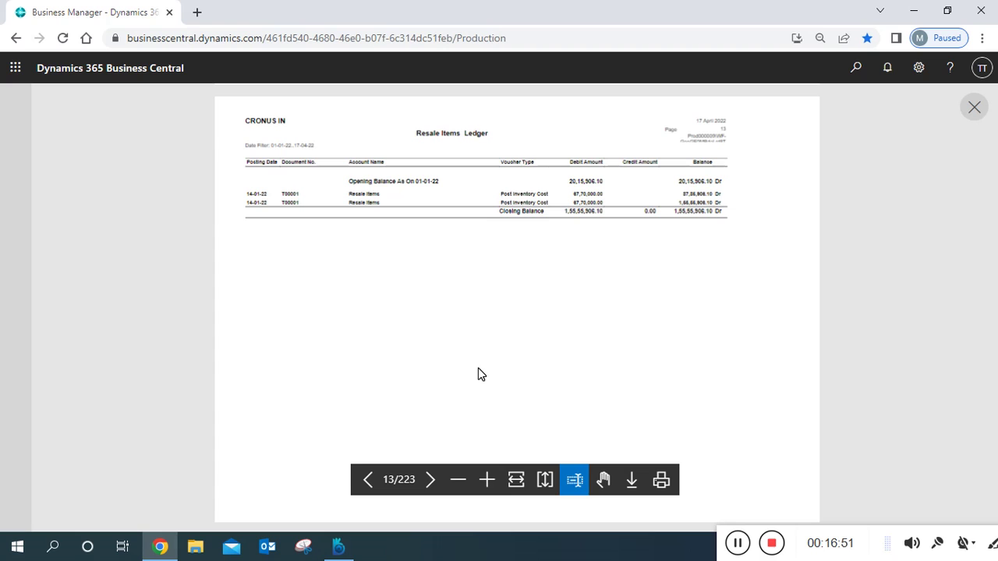
- Zoom the Resale Items Ledger page in and back out
{"action": "left_click", "coordinate": [487, 480]}
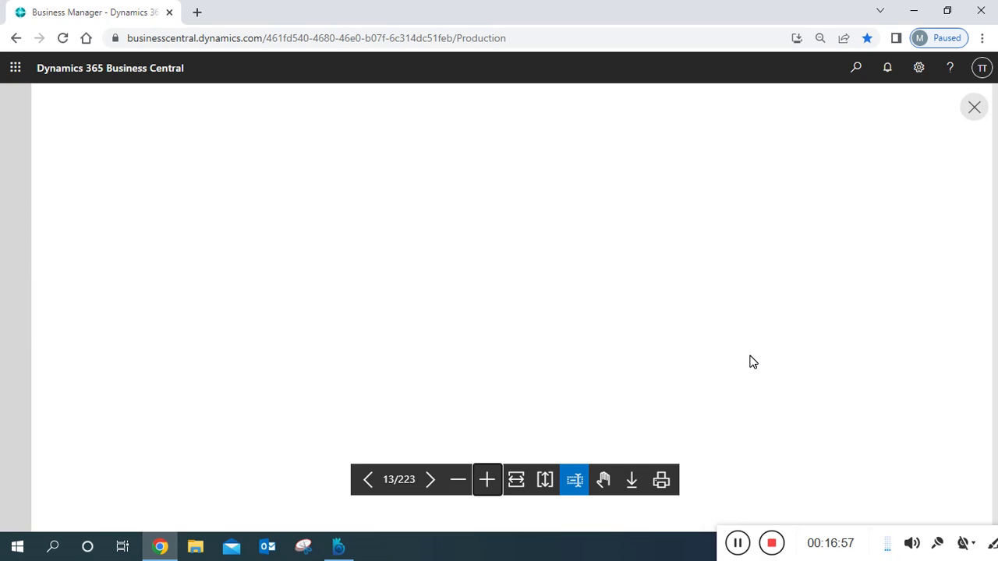
{"action": "left_click", "coordinate": [457, 492]}
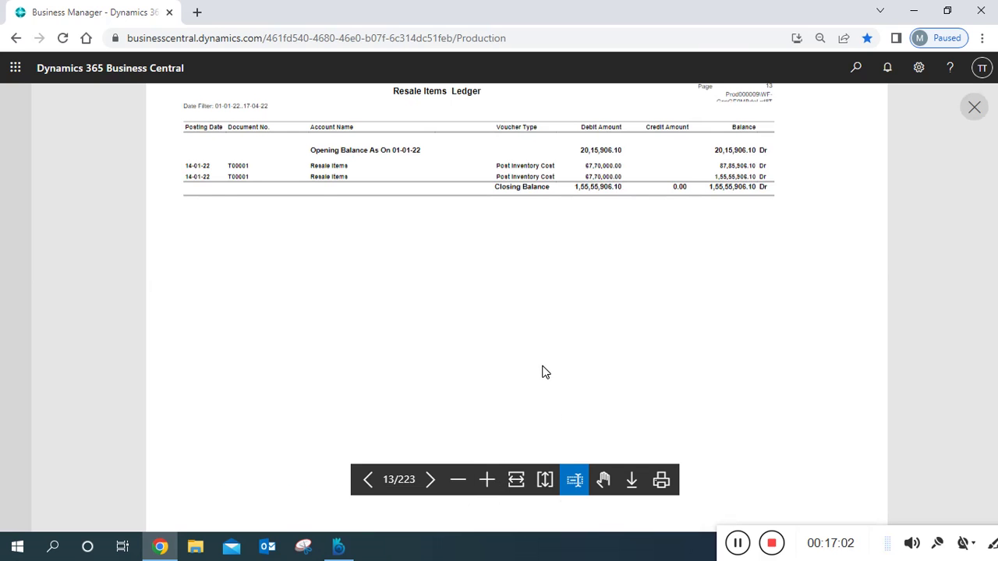
{"action": "scroll", "coordinate": [545, 372], "scroll_direction": "up", "scroll_amount": 2}
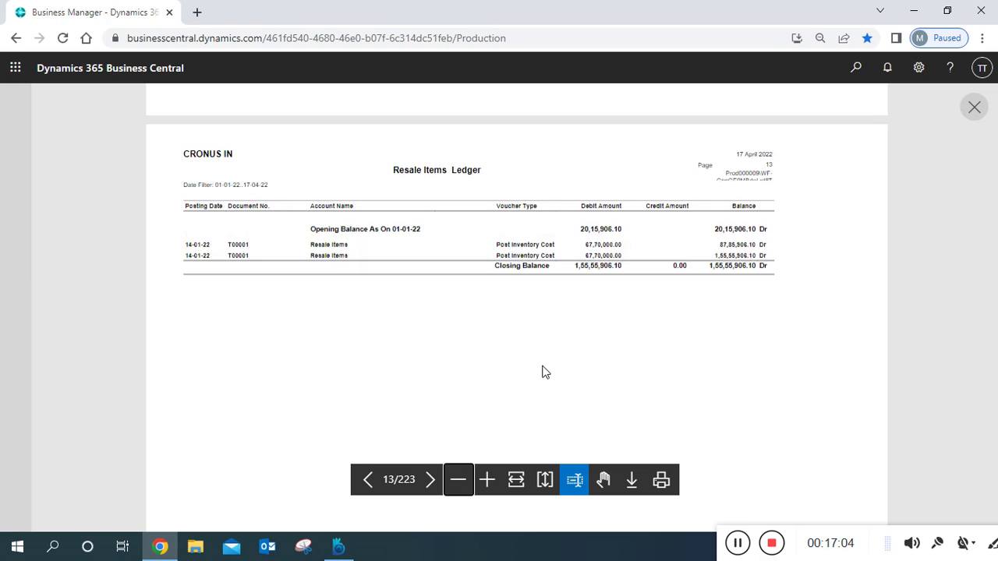